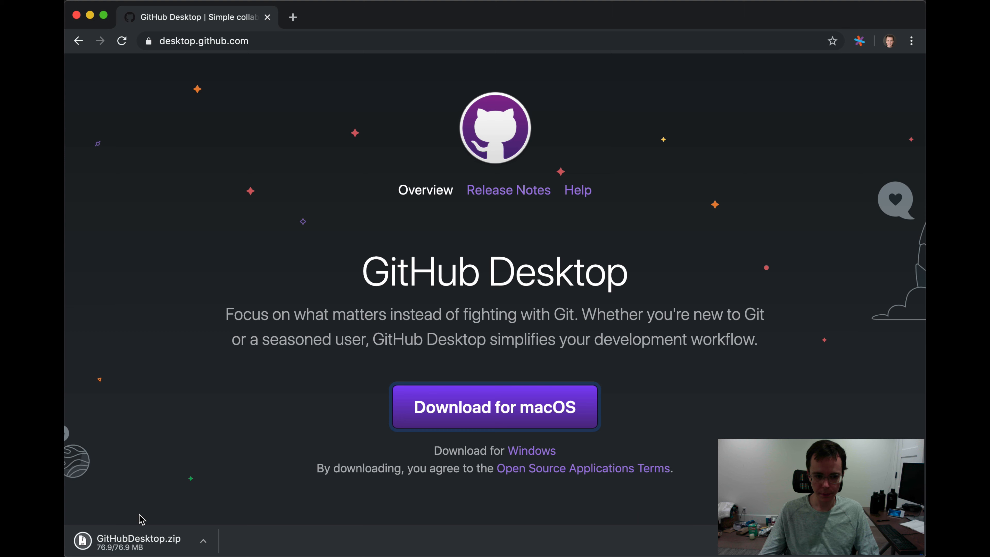
Step: Extract the downloaded GitHubDesktop.zip and move GitHub Desktop.app from Downloads into the Applications folder
click(127, 543)
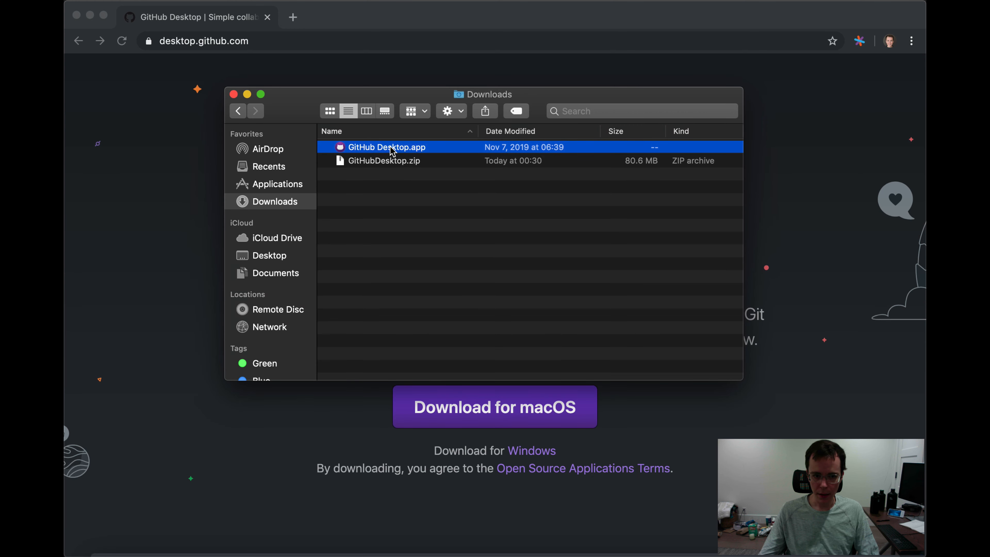
drag(391, 152, 279, 187)
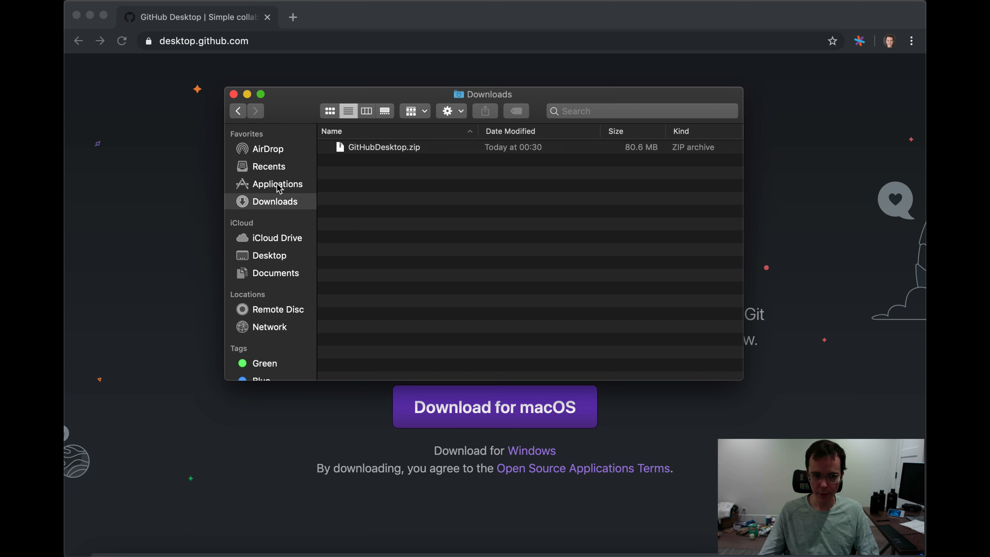
Step: Launch GitHub Desktop from the Applications folder and allow it to open
click(279, 187)
click(366, 255)
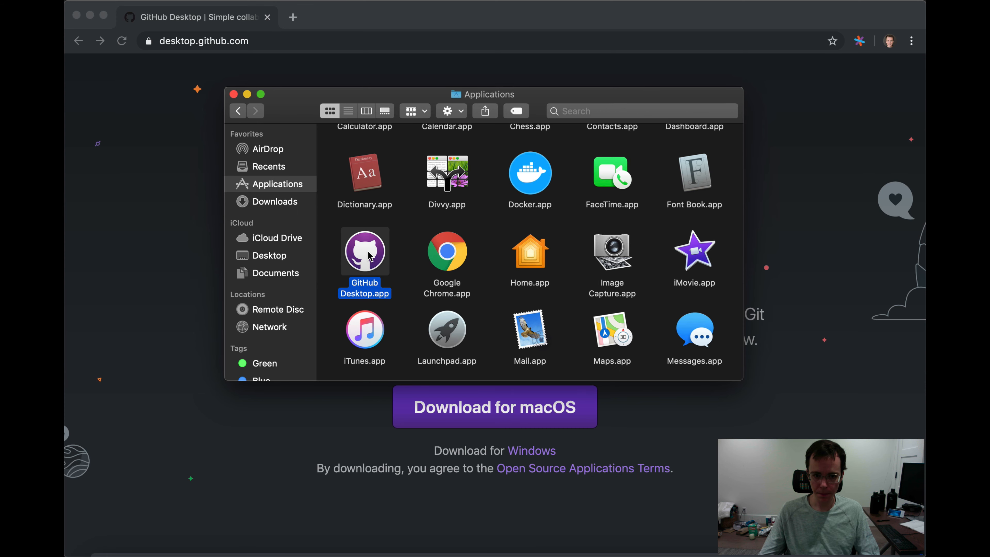
double_click(368, 255)
click(694, 164)
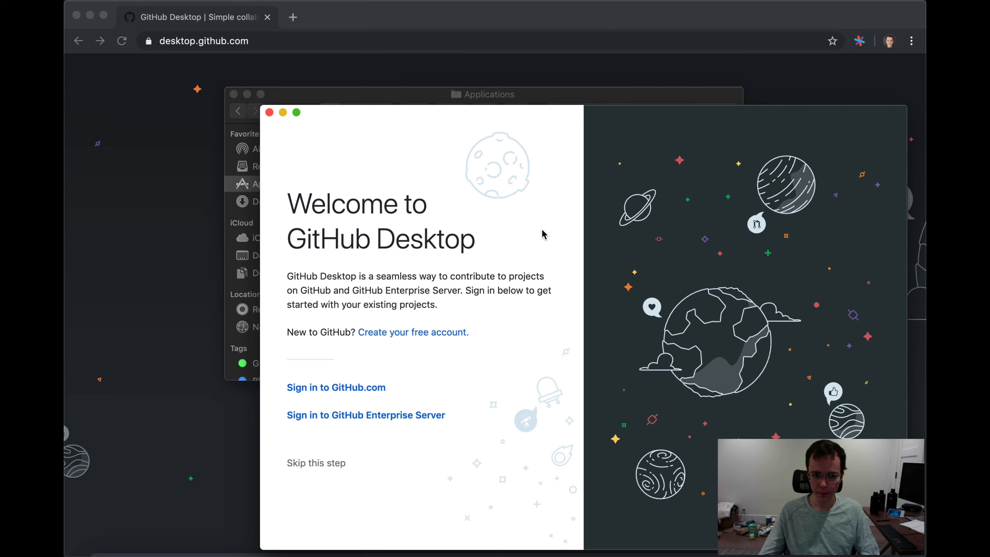
Step: Sign in to GitHub.com through the browser and finish the setup with the prefilled Git name and email
click(327, 388)
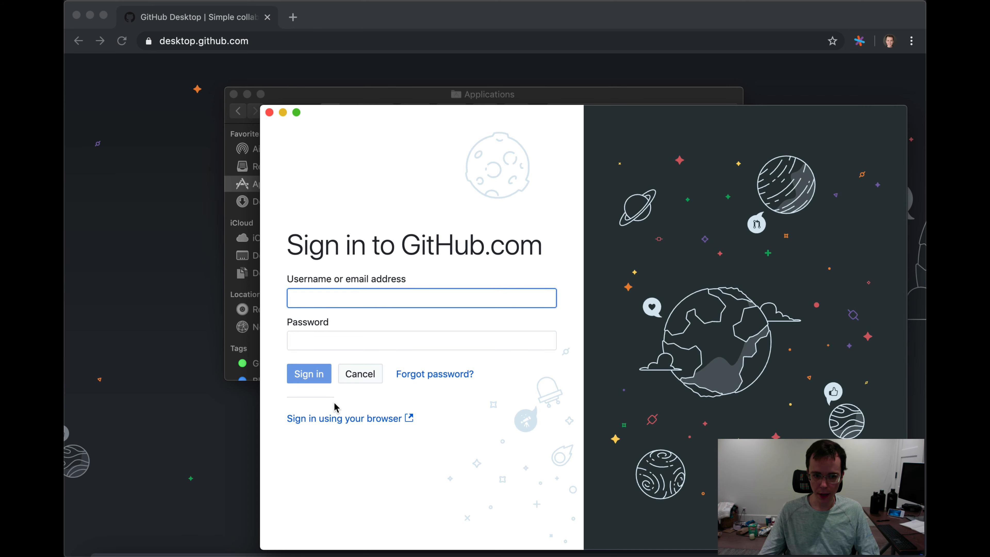
click(341, 421)
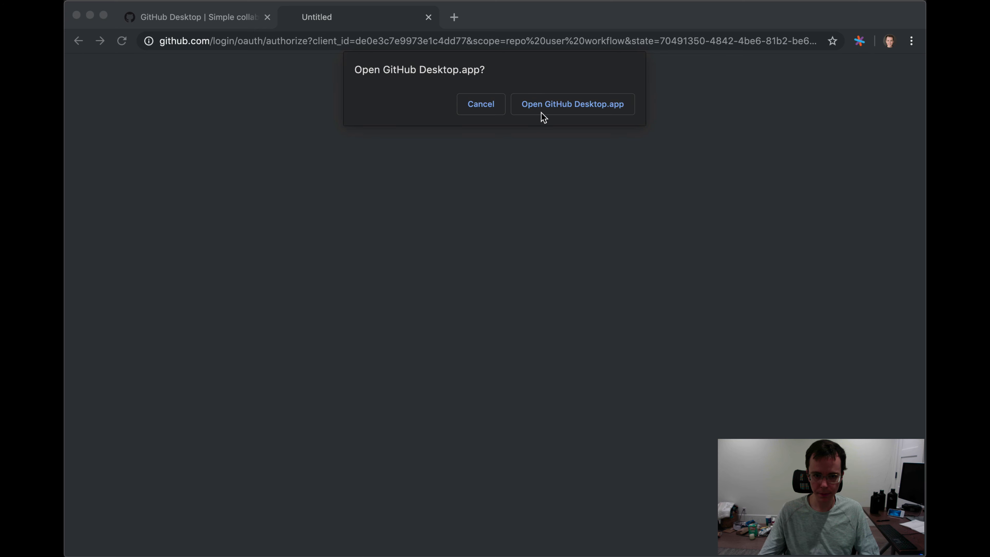
click(546, 109)
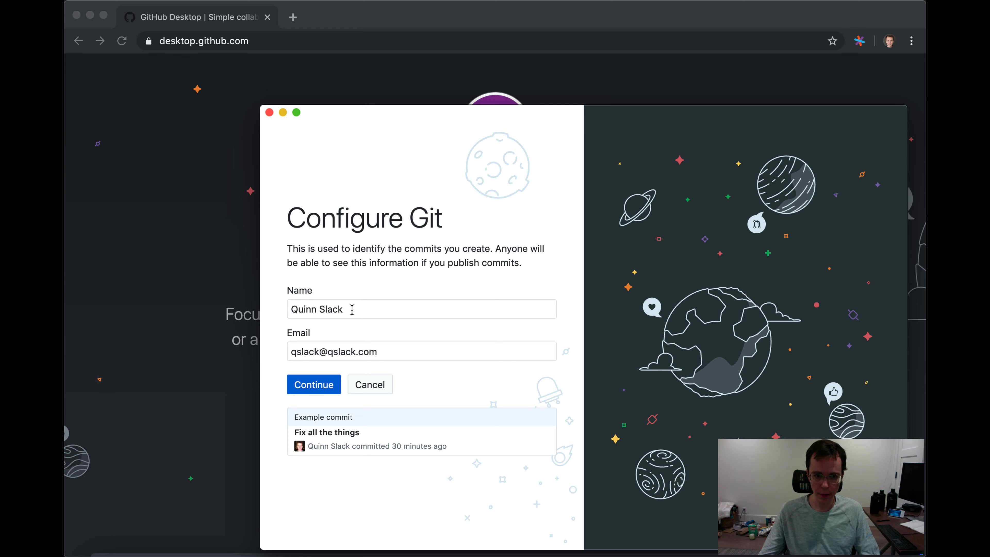
click(314, 383)
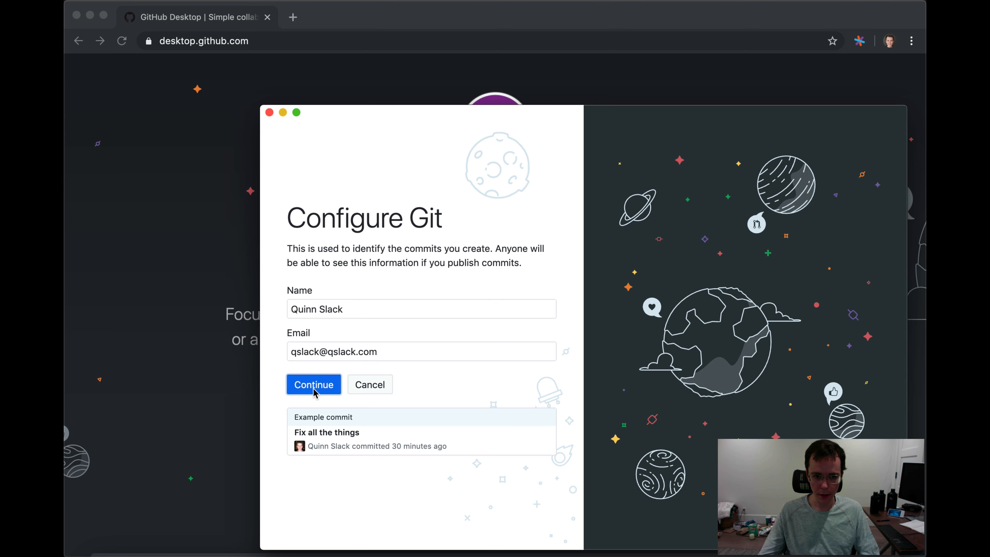
click(307, 398)
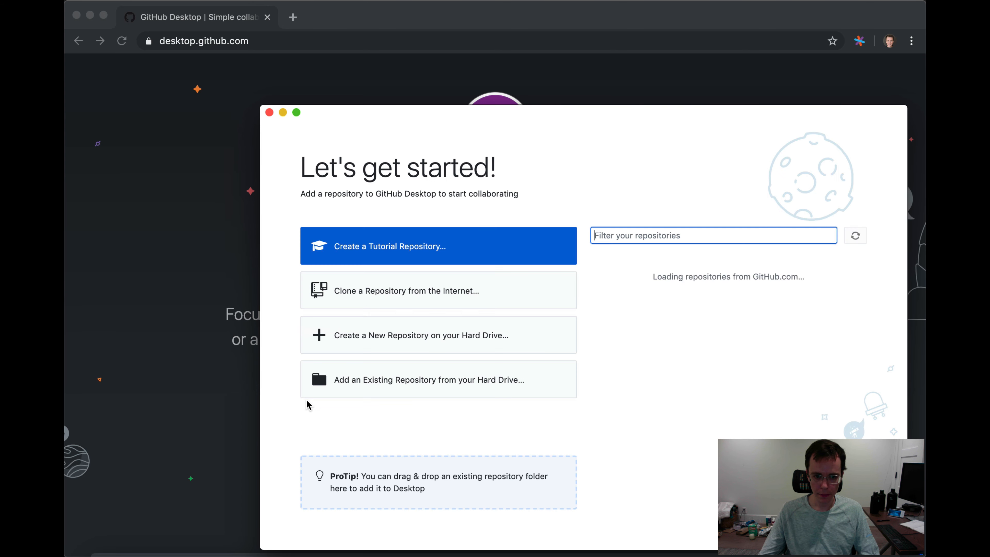
Step: Clone the sourcegraph/about repository from GitHub.com into the suggested local path
click(420, 292)
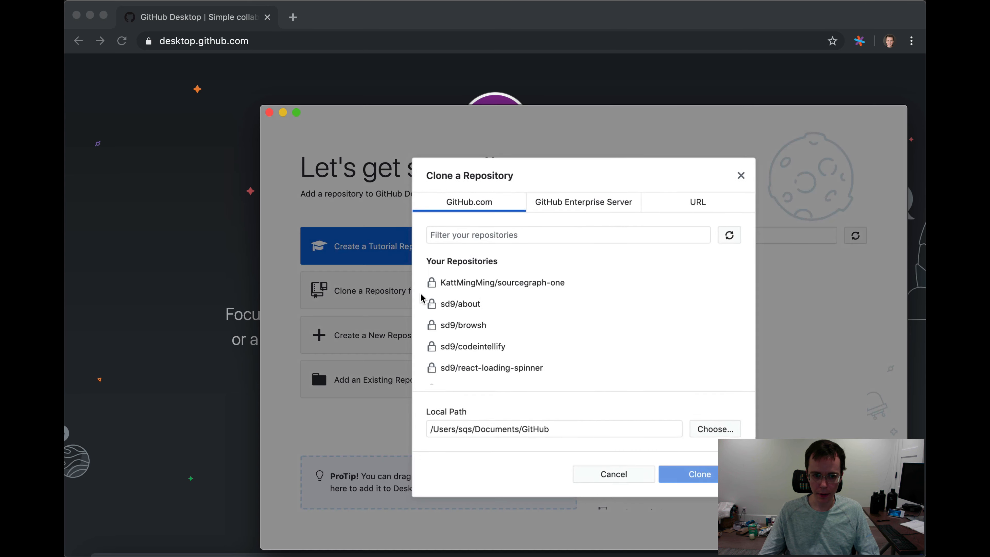
click(484, 239)
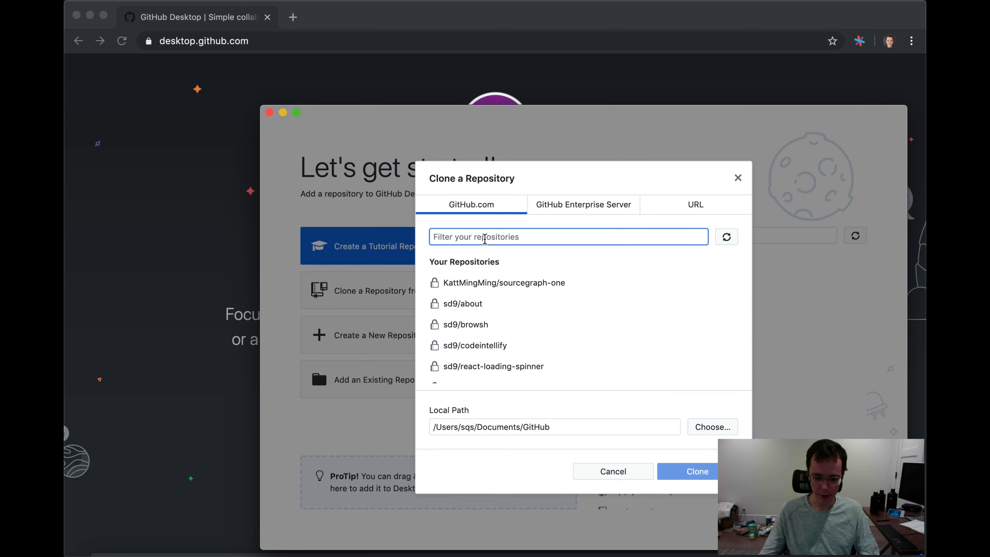
text(sour)
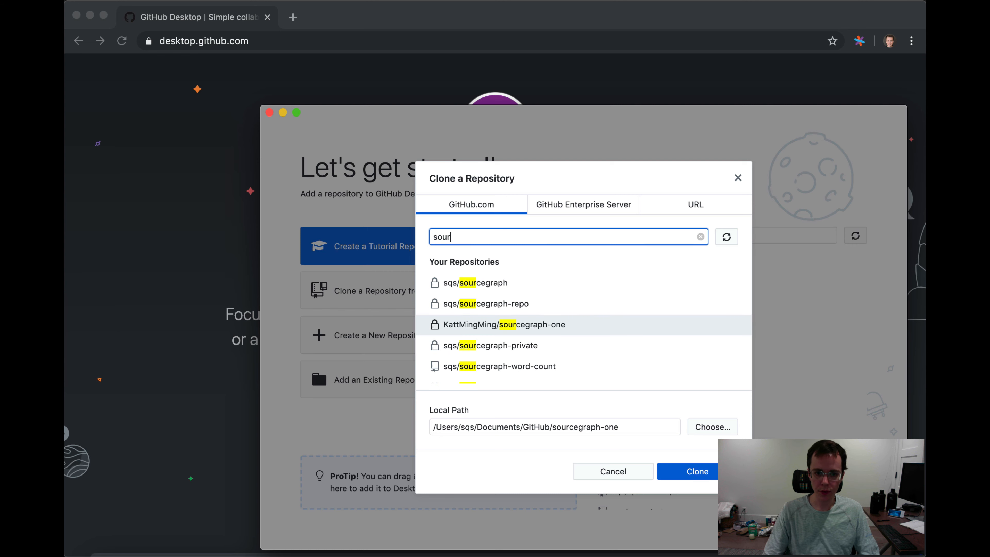
text(cegraph/about)
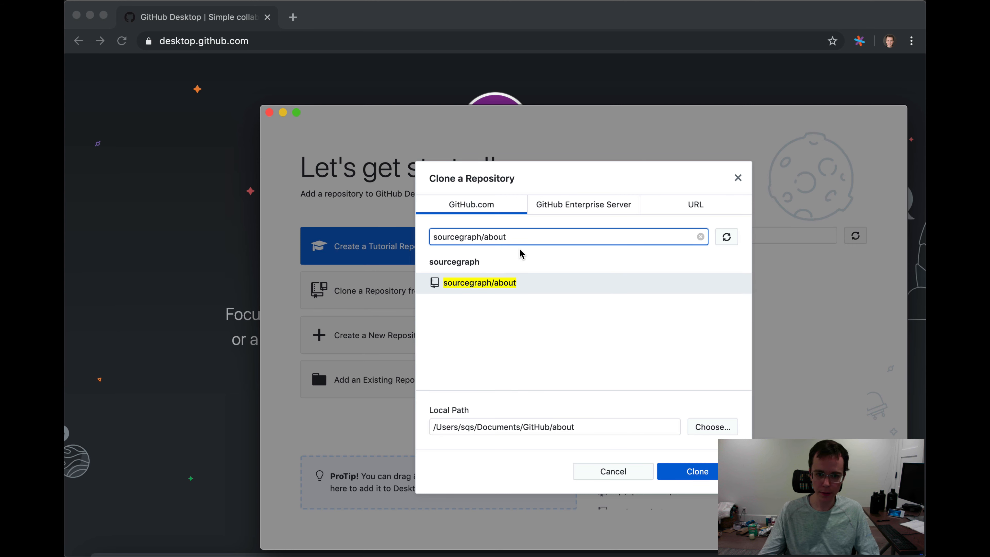
click(507, 287)
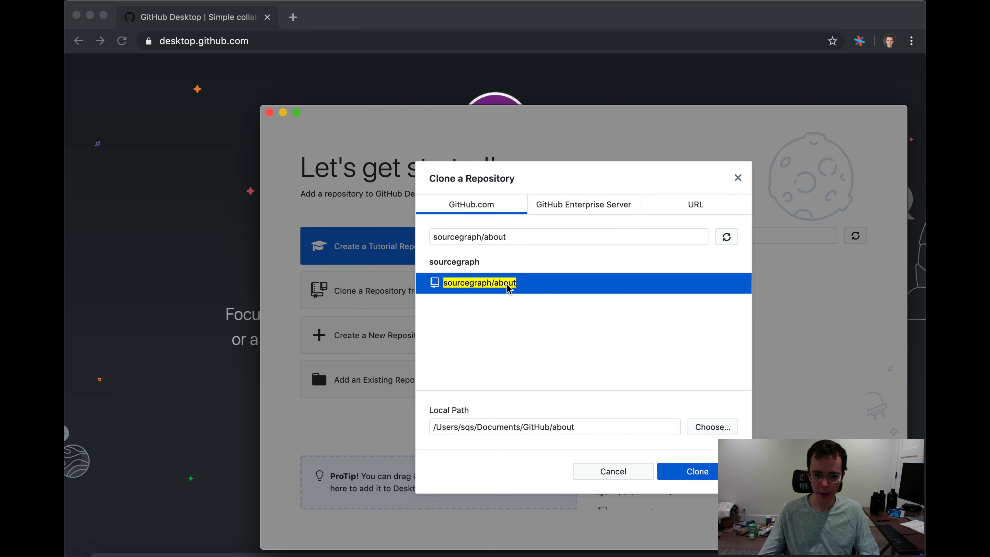
click(697, 472)
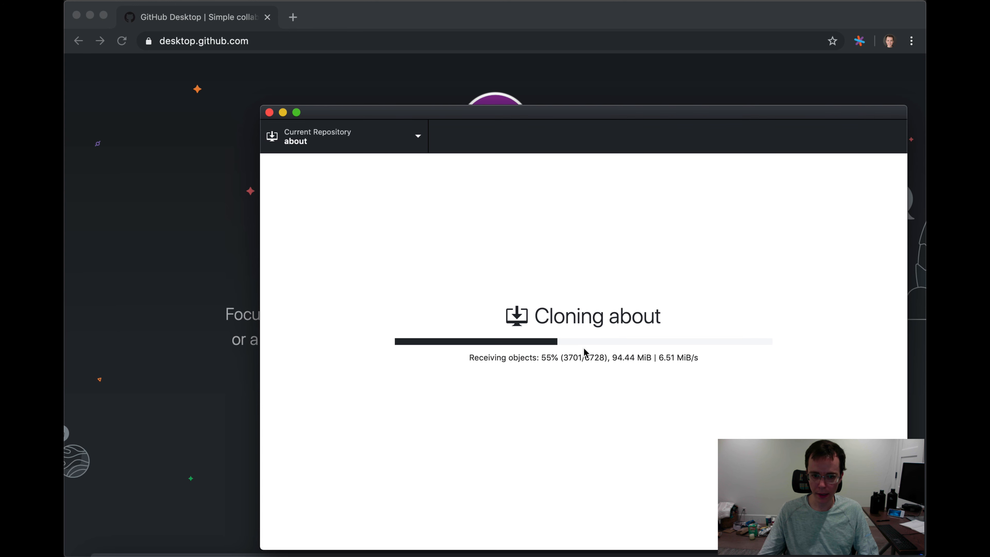
Step: Switch to Chrome, search the web for macdown and open the MacDown website, macdown.uranusjr.com
click(195, 363)
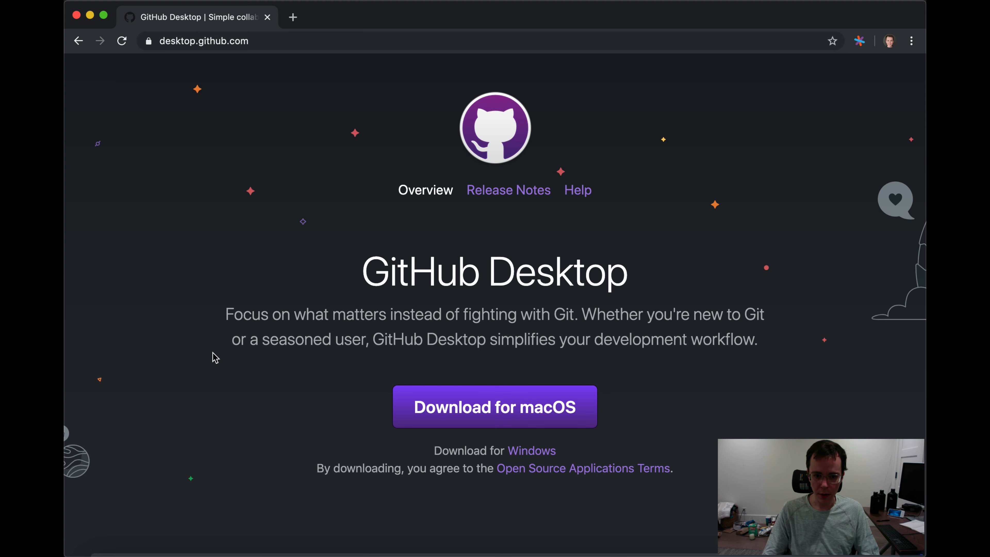
key(super+l)
text(macdown)
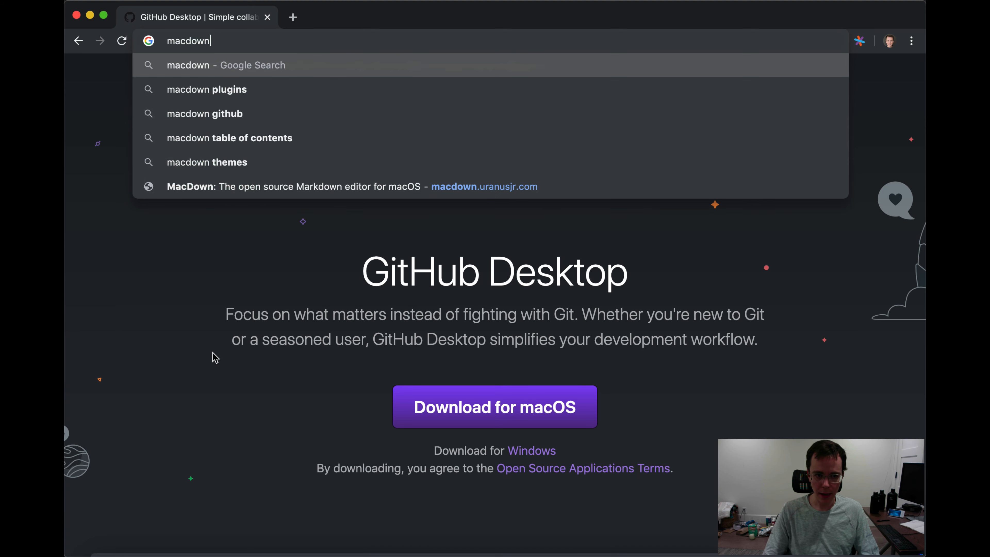
key(Return)
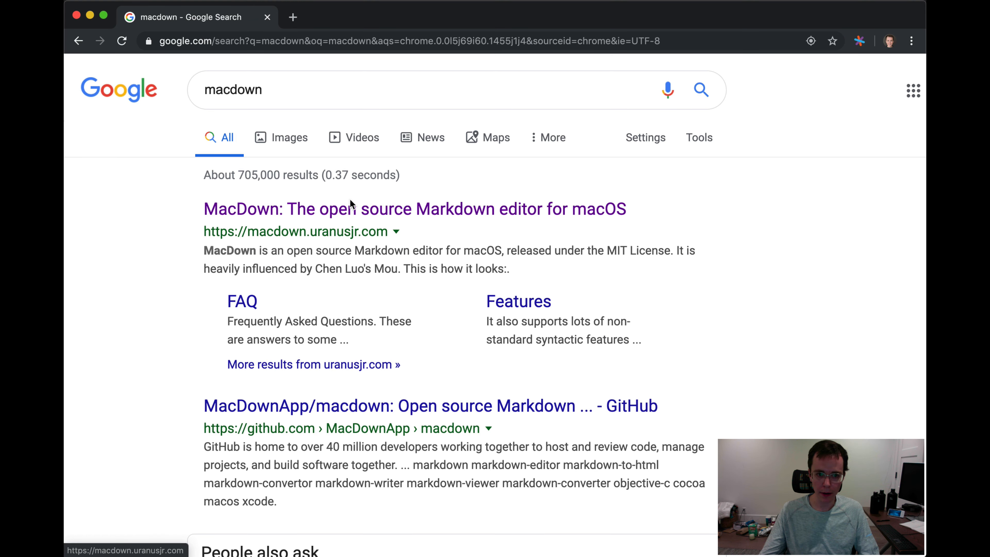
click(354, 211)
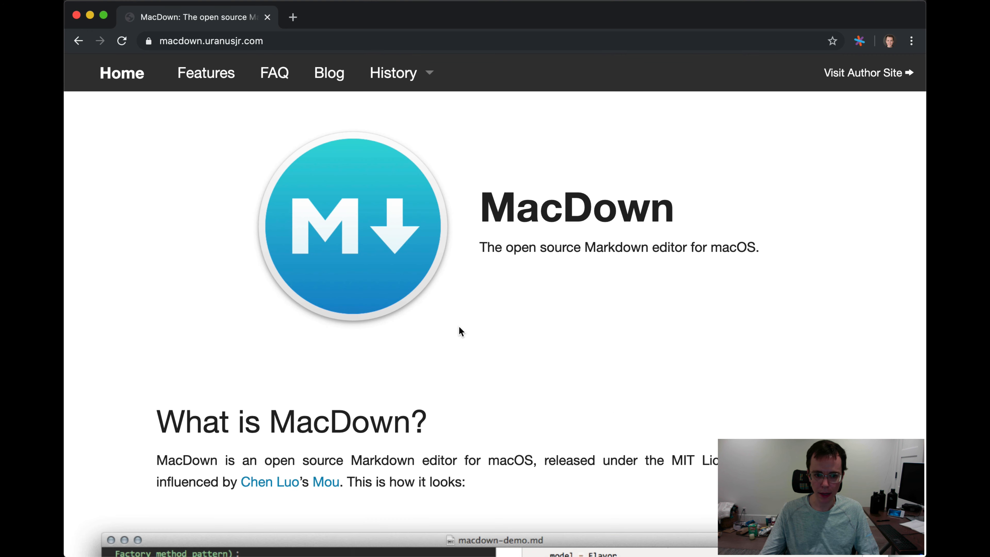
Step: Download MacDown from its website and move the extracted MacDown.app into the Applications folder
scroll(485, 380, down, 15)
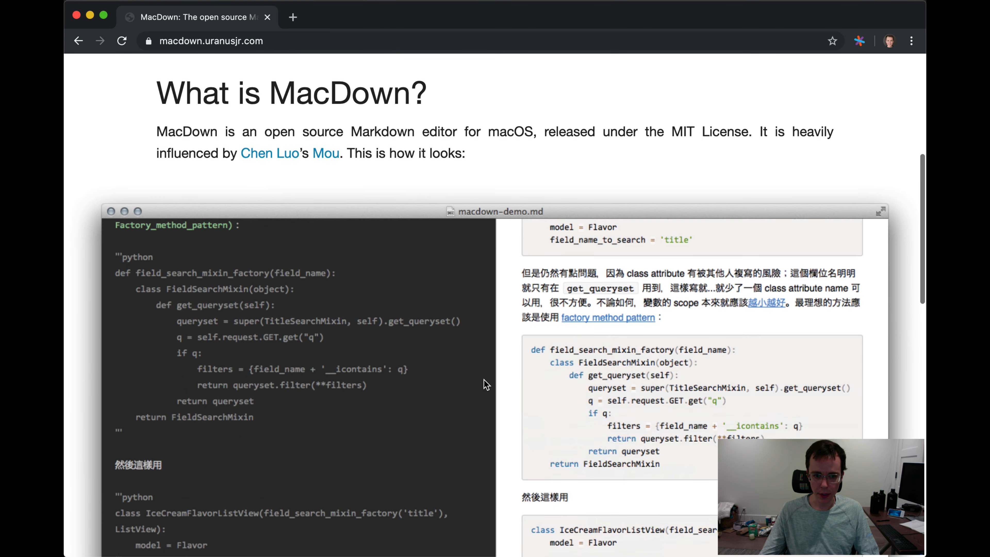
scroll(484, 378, down, 10)
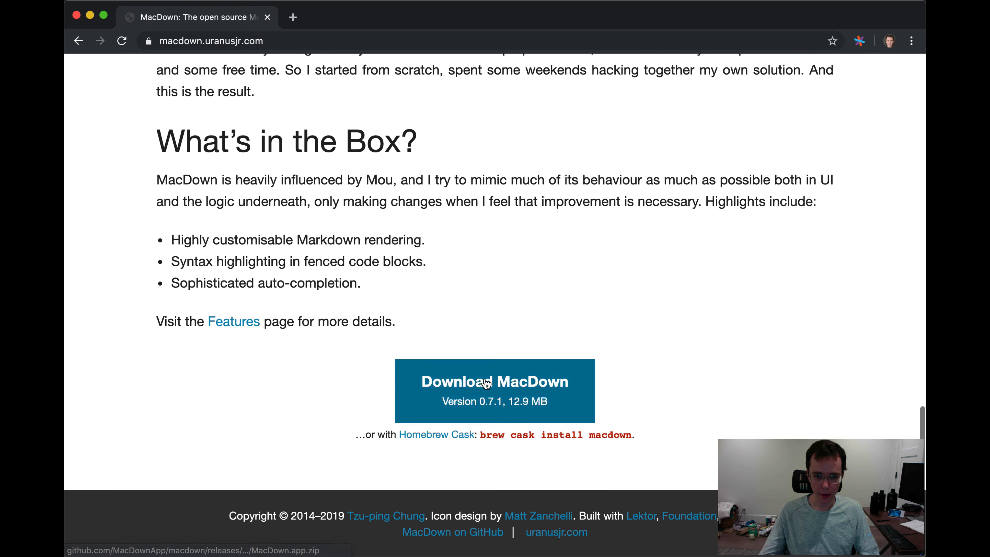
click(493, 396)
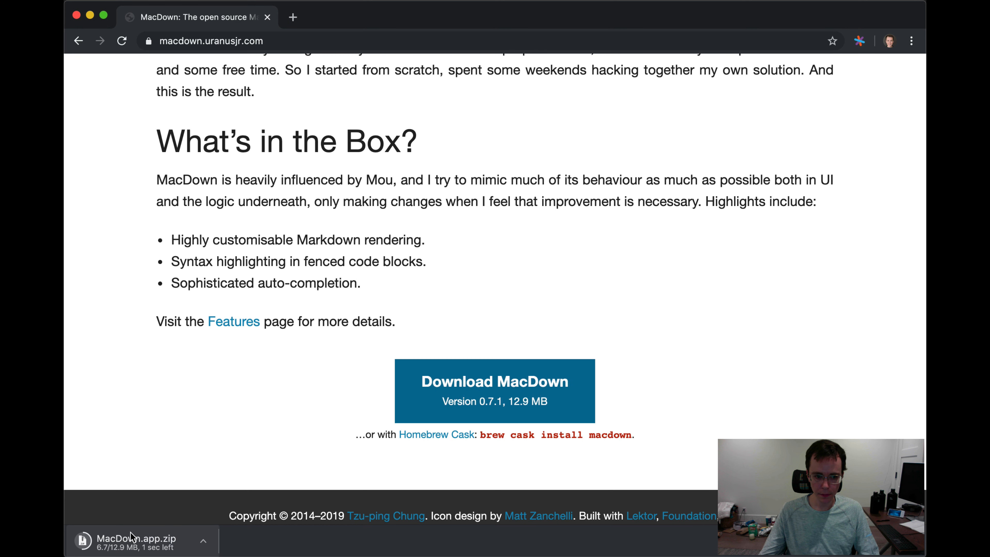
click(130, 547)
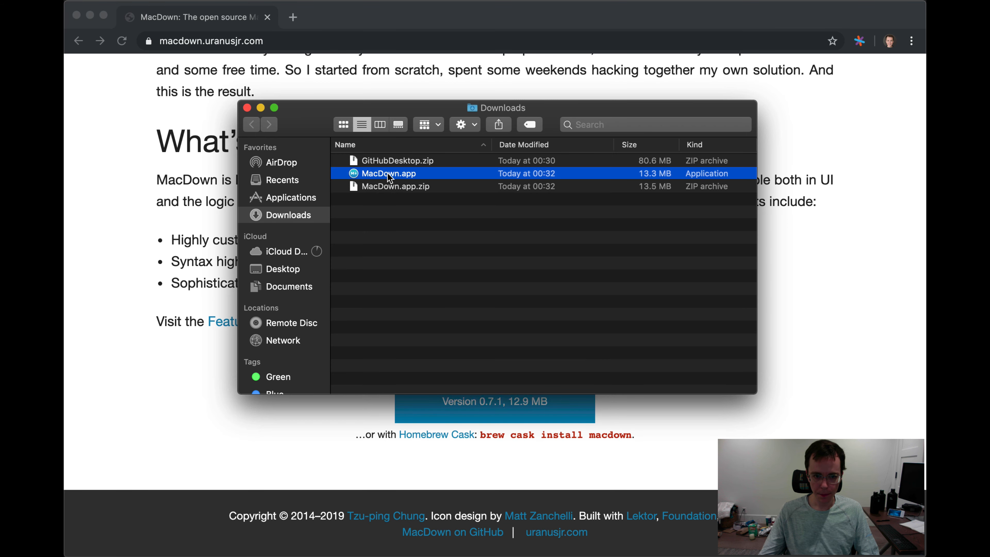
drag(389, 177, 279, 199)
Step: Launch MacDown from the Applications folder and decline automatic update checks
click(275, 198)
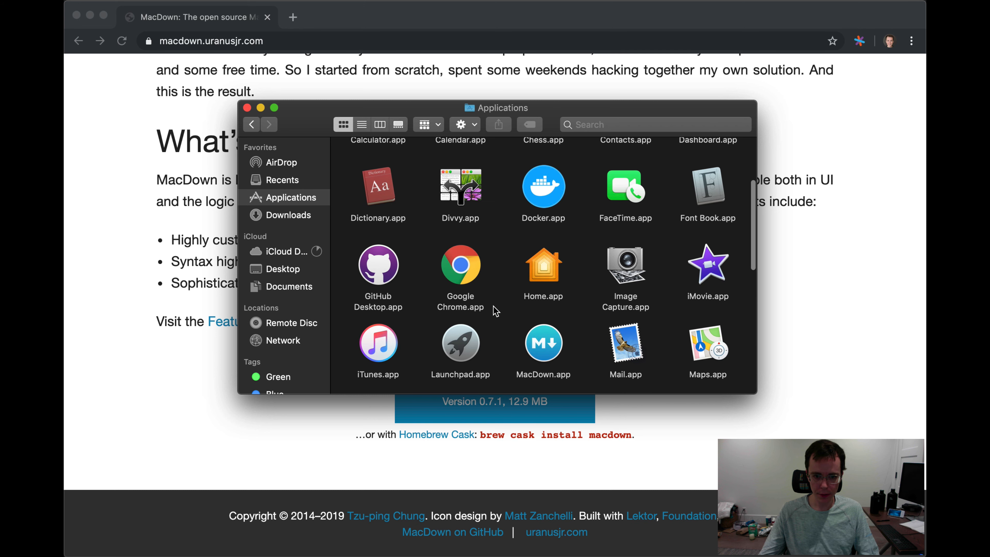
click(544, 348)
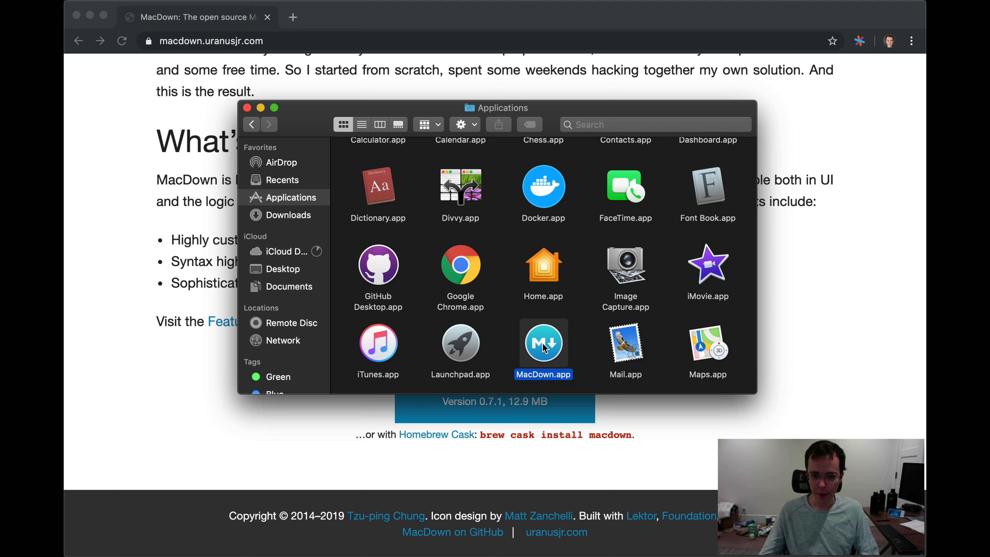
right_click(544, 347)
click(571, 351)
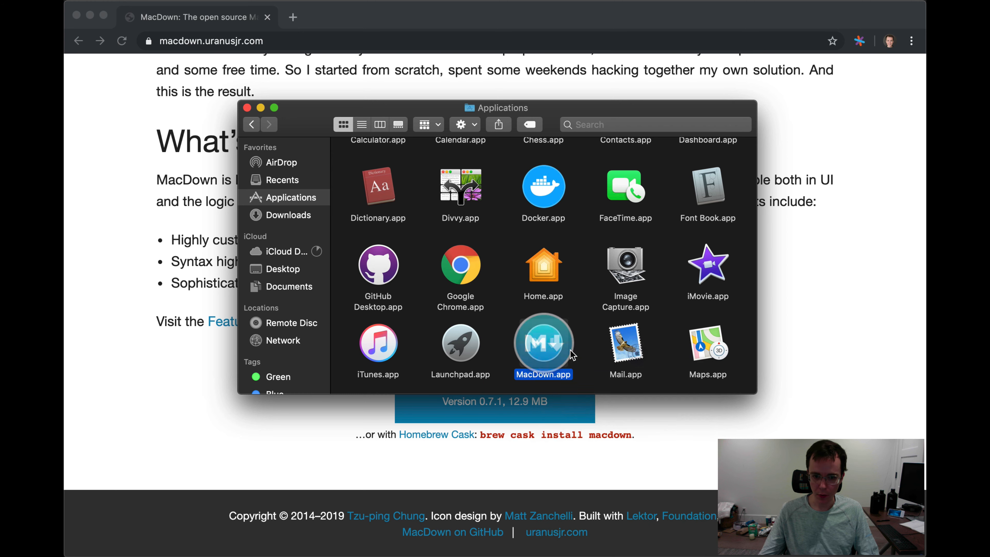
click(705, 156)
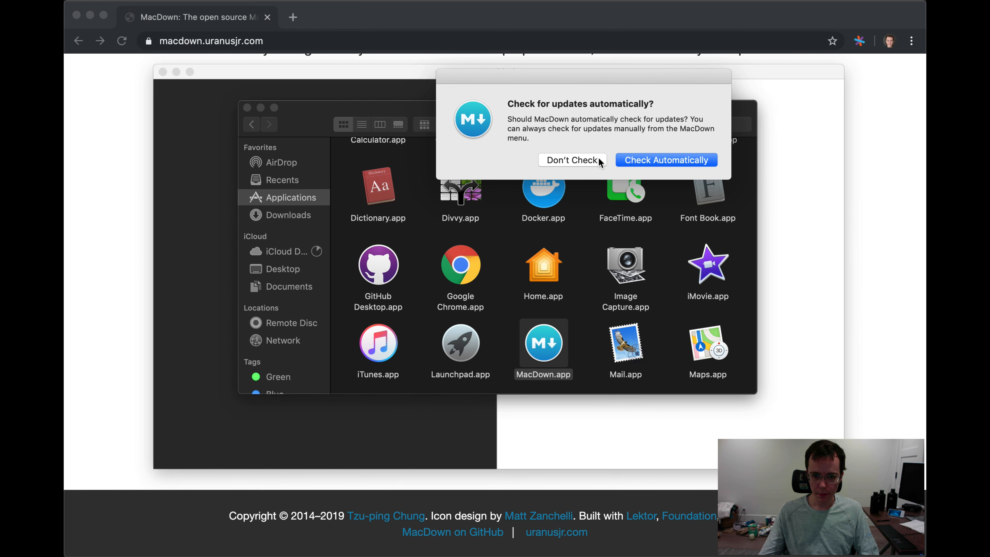
click(572, 160)
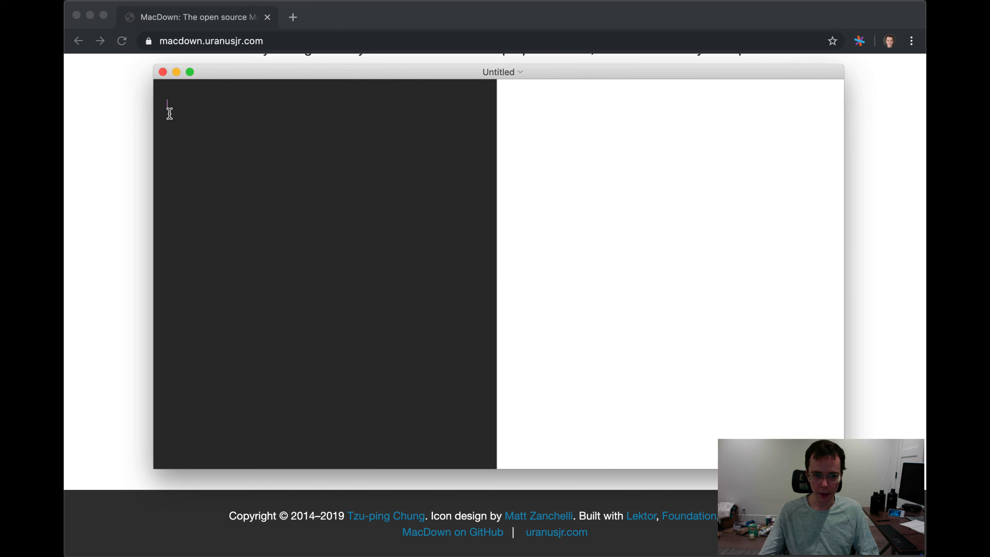
Step: Close the empty Untitled MacDown document and the open Finder windows
click(163, 72)
click(317, 115)
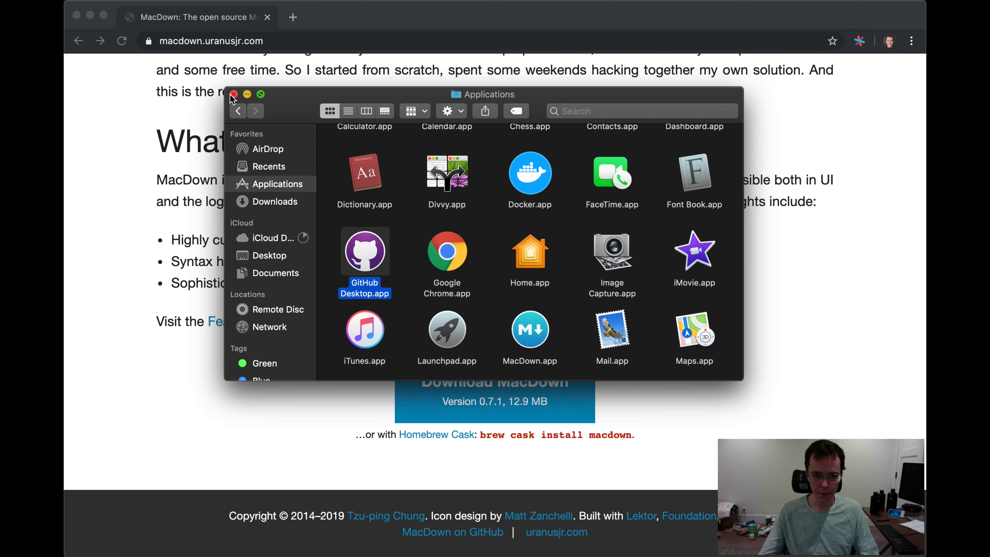
click(247, 107)
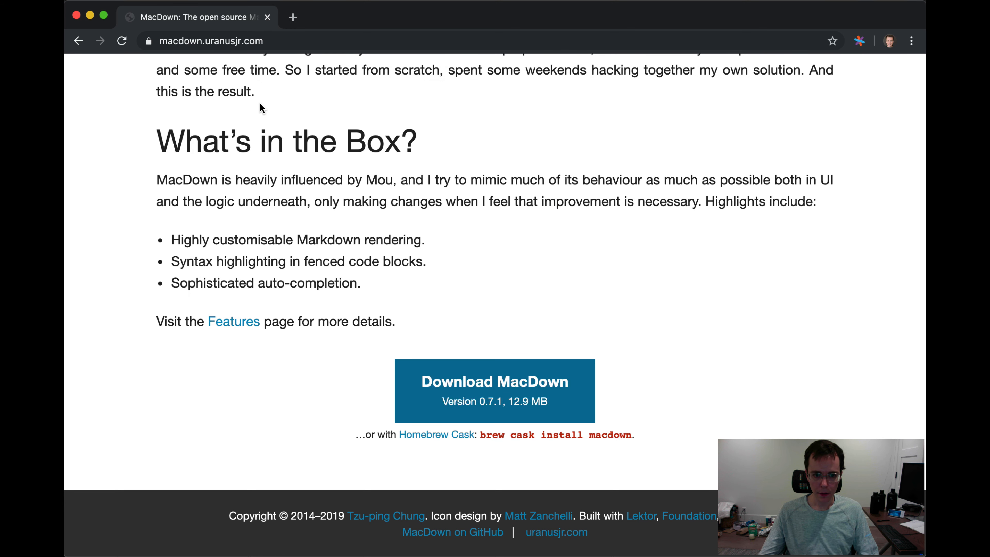
Step: Switch to GitHub Desktop, show the about repository in Finder and open its handbook folder
key(super+Tab)
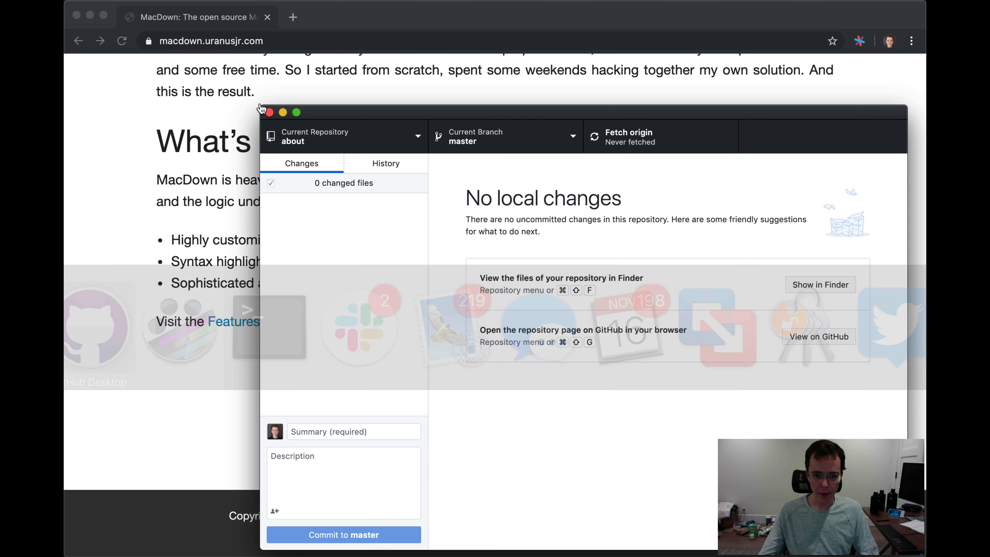
drag(397, 114, 309, 77)
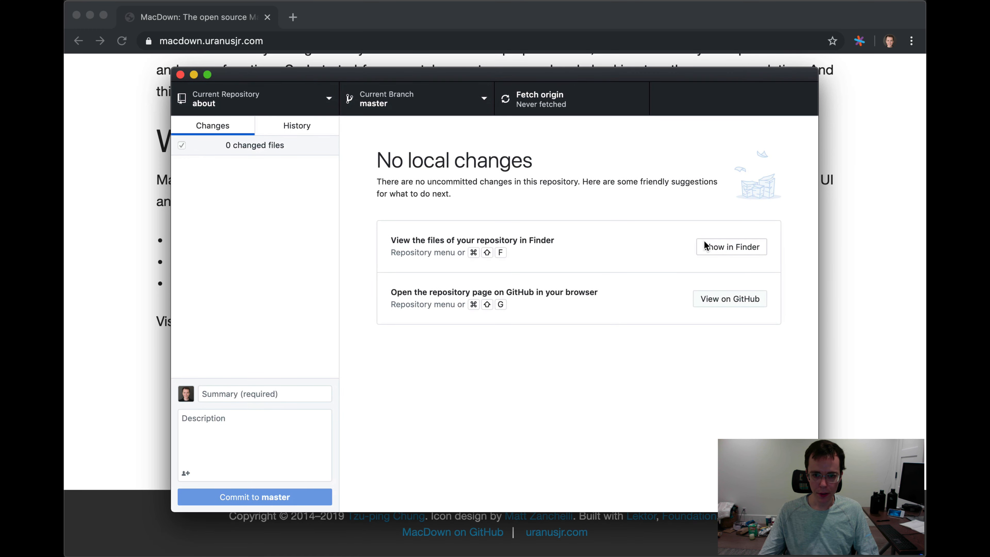
click(730, 246)
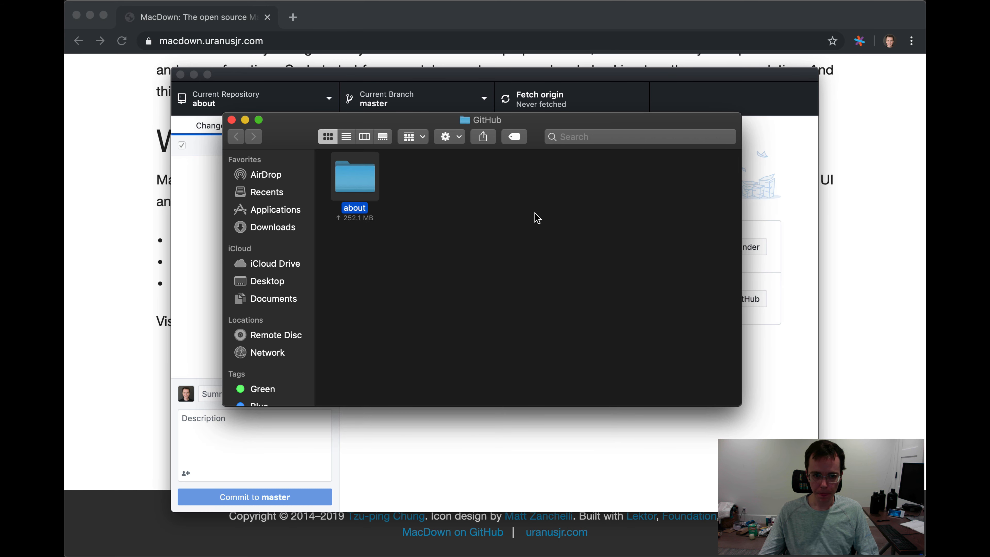
double_click(359, 180)
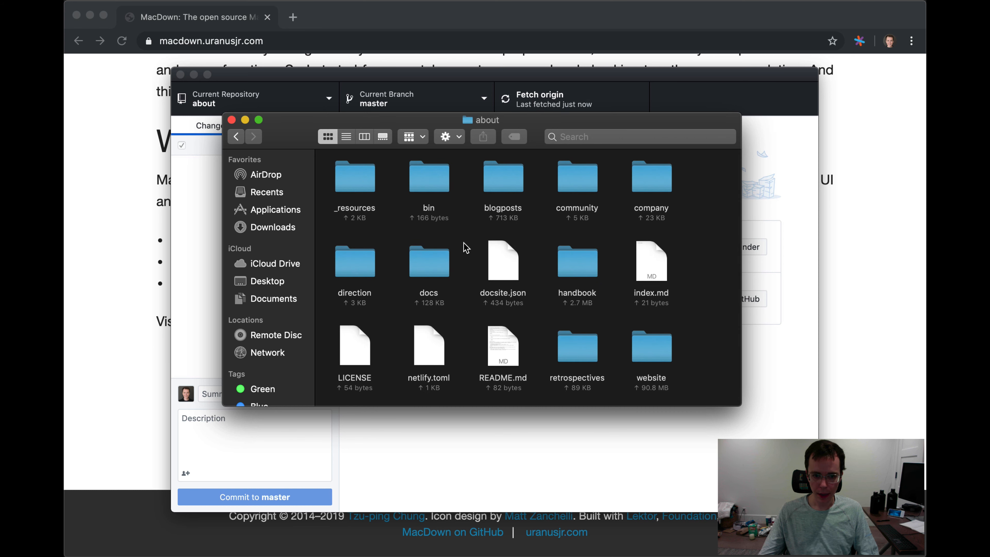
double_click(580, 271)
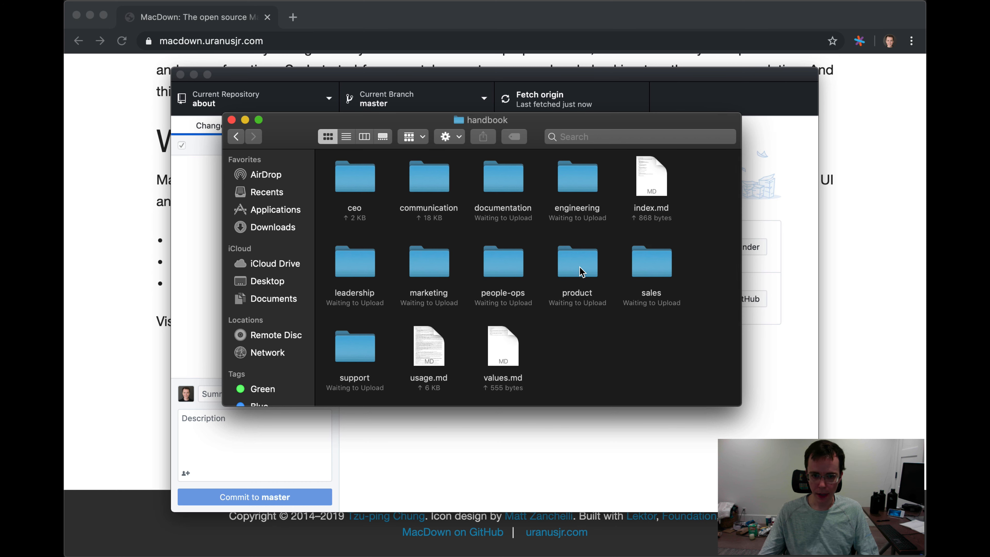
Step: Open index.md from the handbook folder, setting MacDown as the app that always opens it
right_click(657, 183)
mouse_move(687, 206)
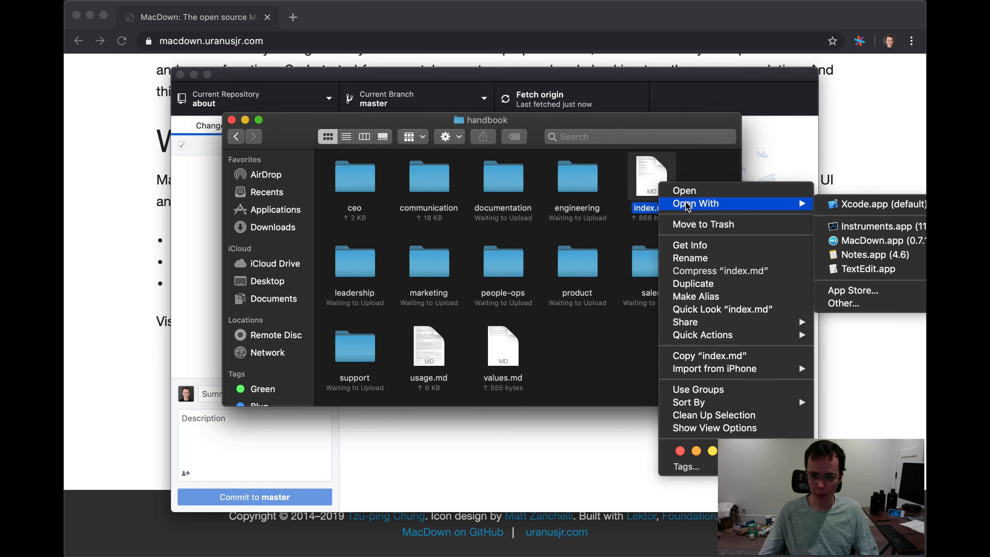
key(alt)
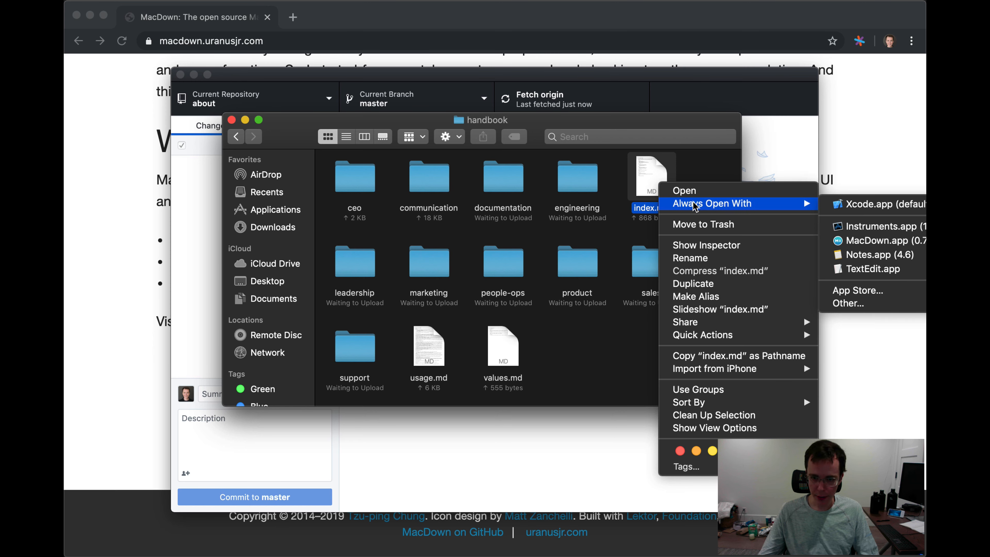
click(856, 240)
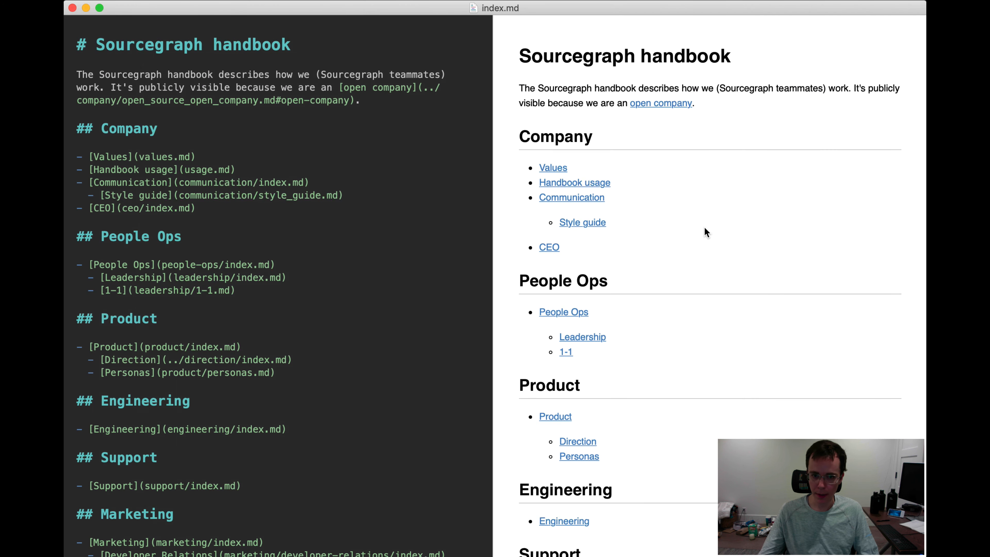
Step: Try out the live preview by appending 22222 to the Sourcegraph handbook heading and deleting it again
click(290, 169)
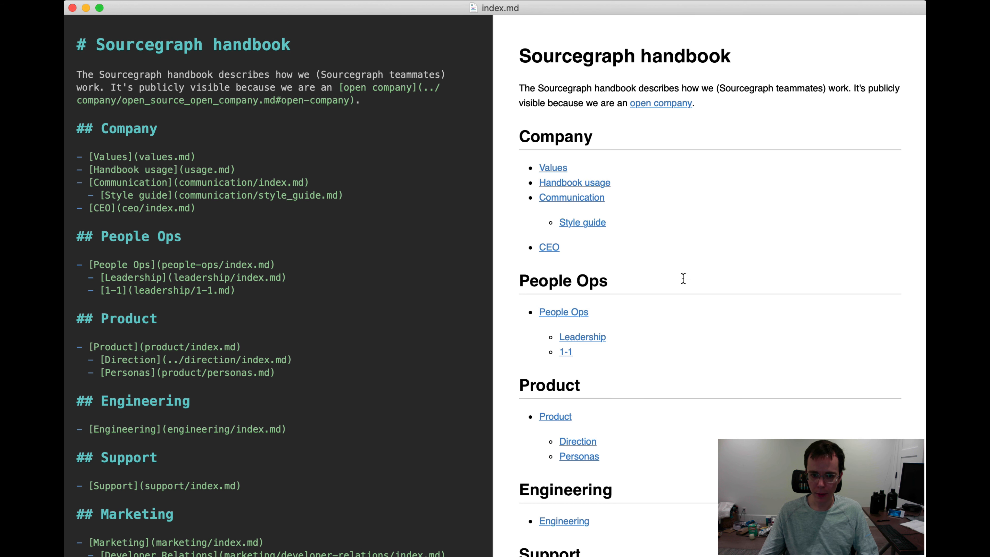
scroll(682, 278, down, 5)
scroll(685, 291, up, 5)
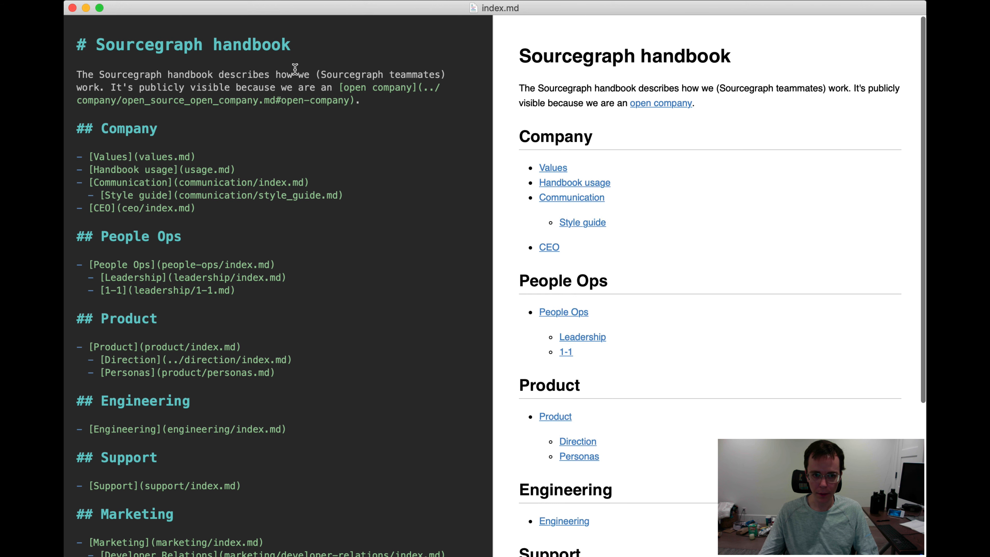
click(296, 45)
text(22222)
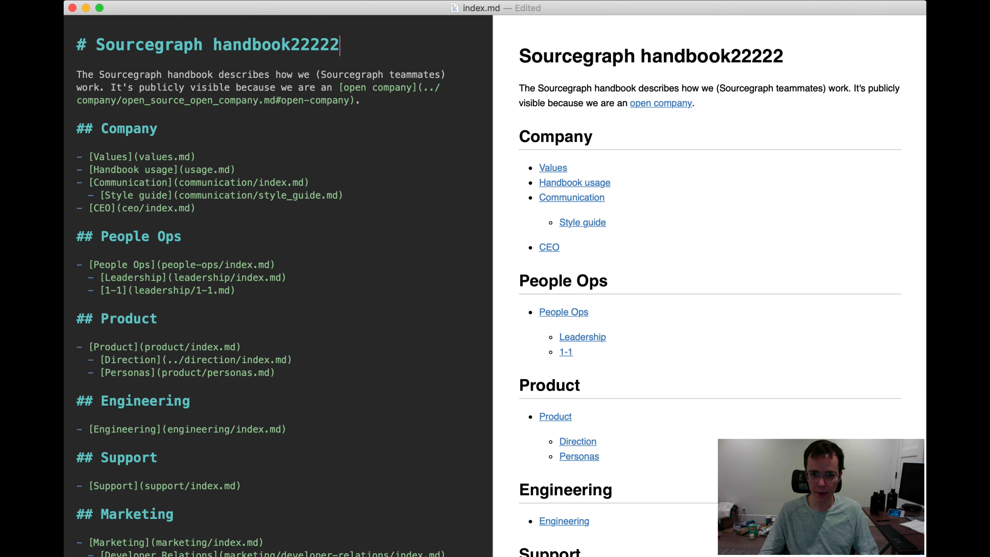
key(BackSpace)
key(BackSpace)
key(BackSpace)
key(BackSpace)
key(BackSpace)
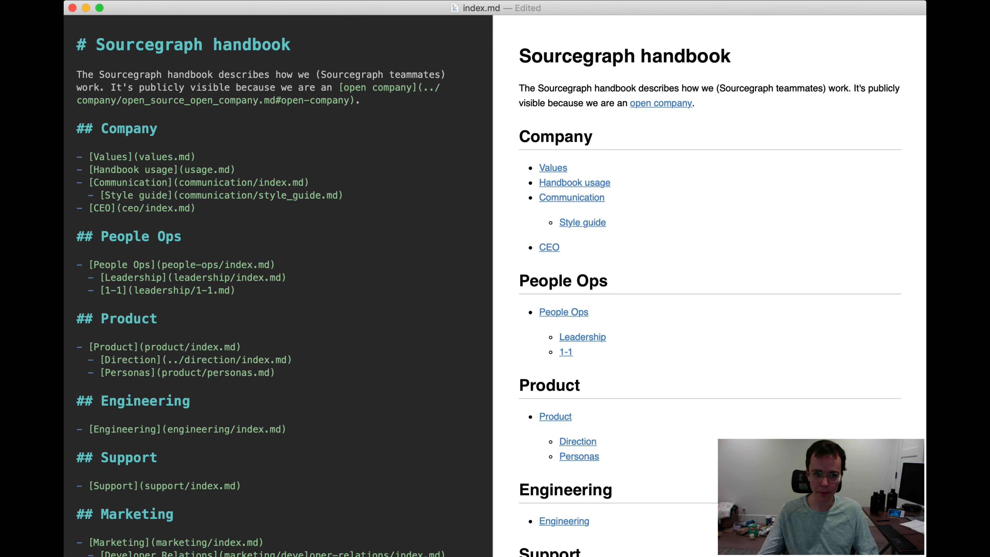
Step: Add the nested list item [Team](team.md) below the 1-1 entry under People Ops and save index.md
scroll(258, 251, down, 1)
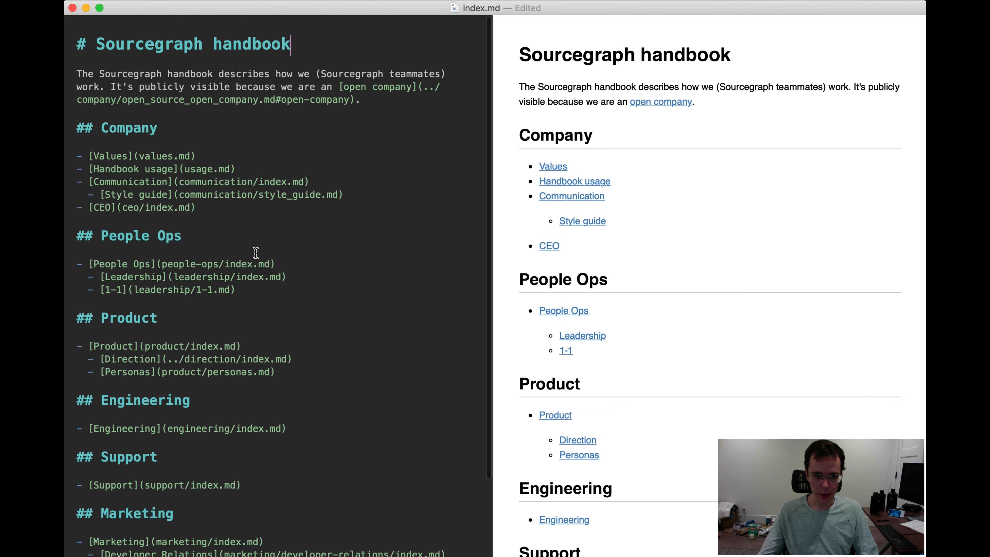
click(259, 288)
key(Return)
text(-)
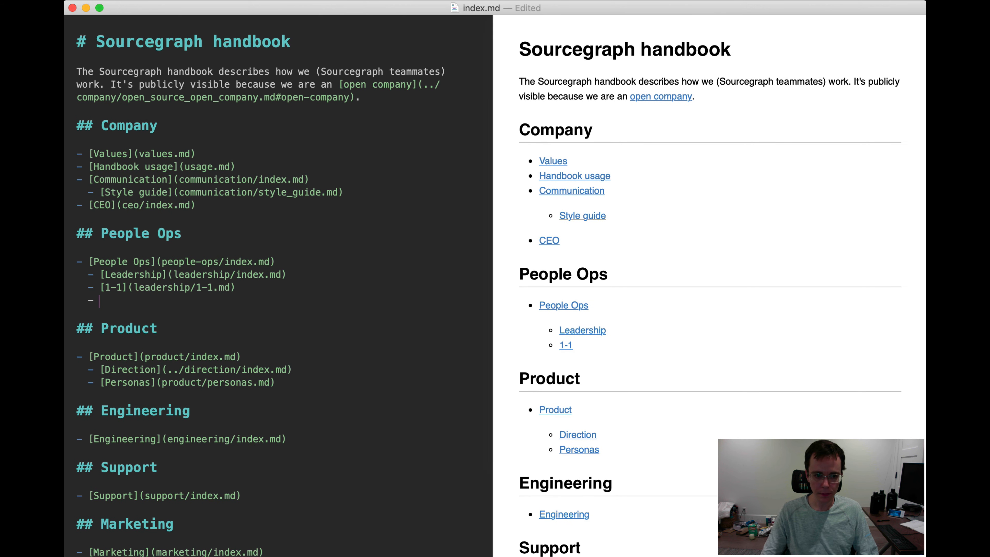
text( [Team)
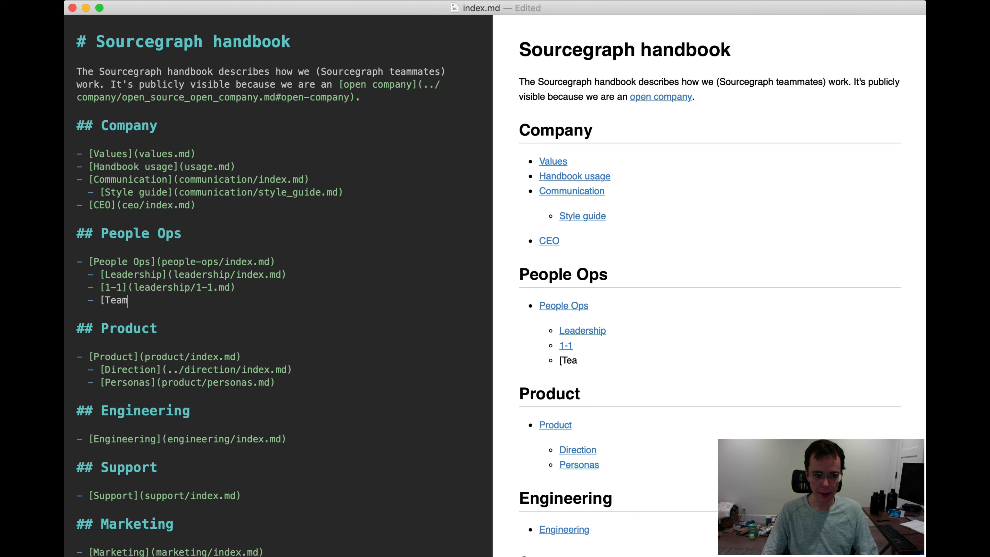
text(](team.md)
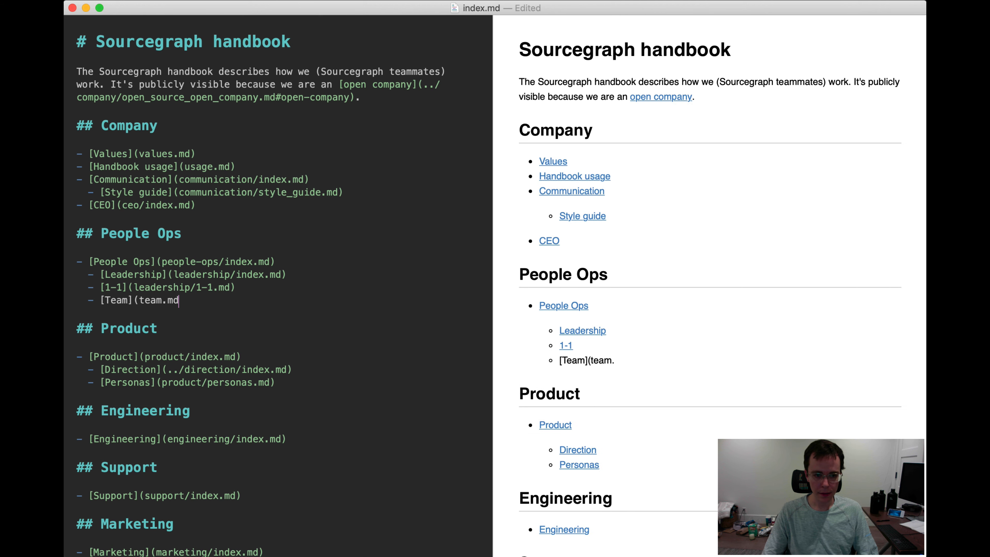
text())
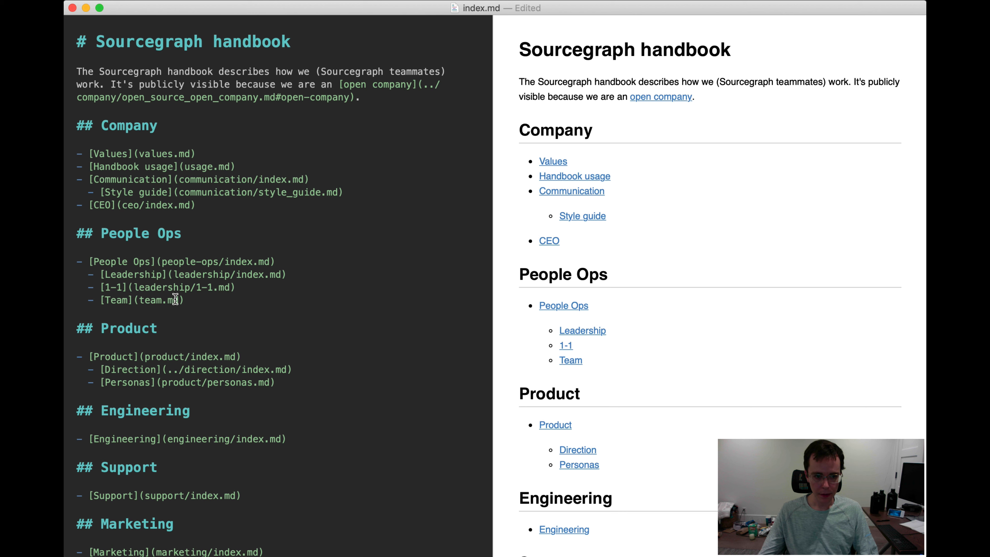
drag(179, 300, 141, 301)
click(198, 301)
key(super+s)
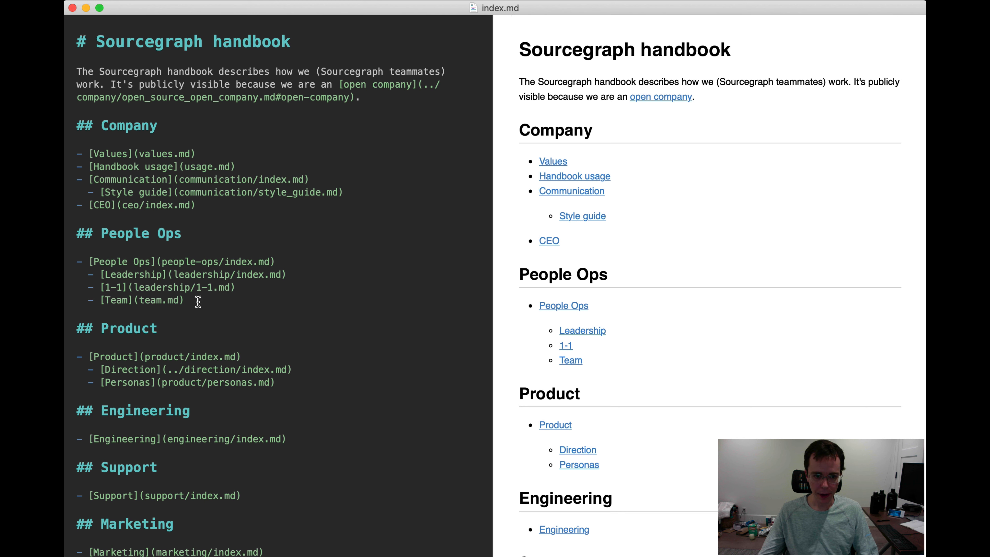
Step: Switch to Finder to check the handbook folder for a team.md file, and return to index.md in MacDown
key(super+Tab)
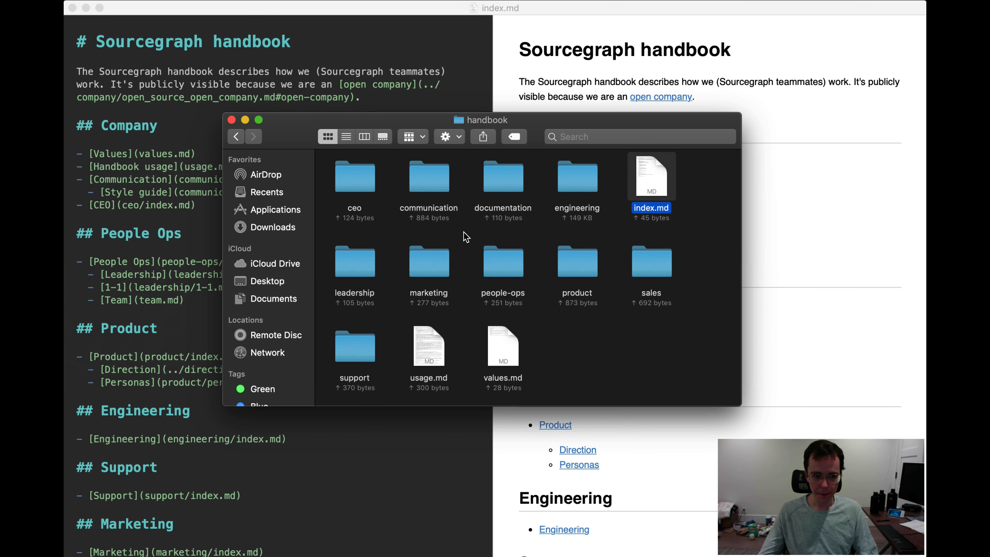
click(579, 345)
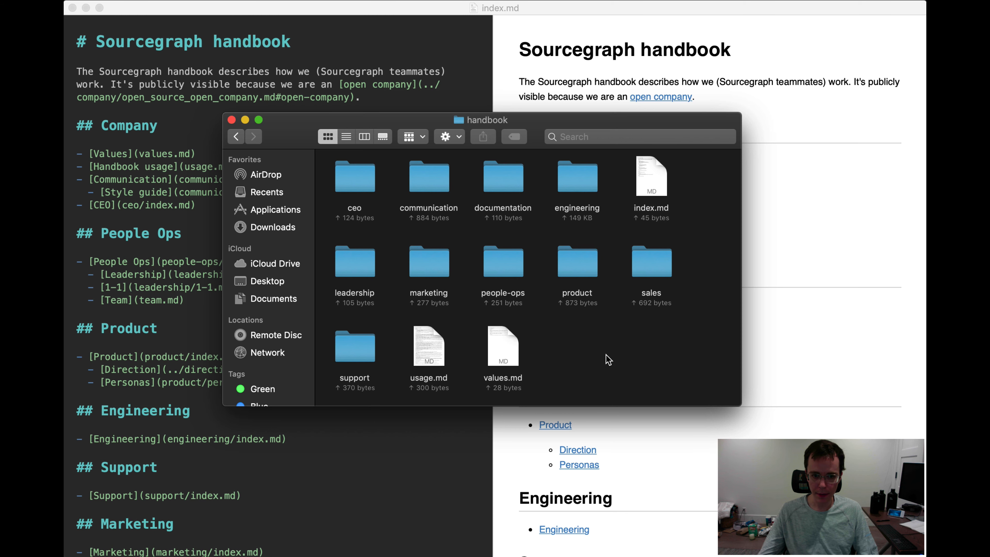
click(217, 14)
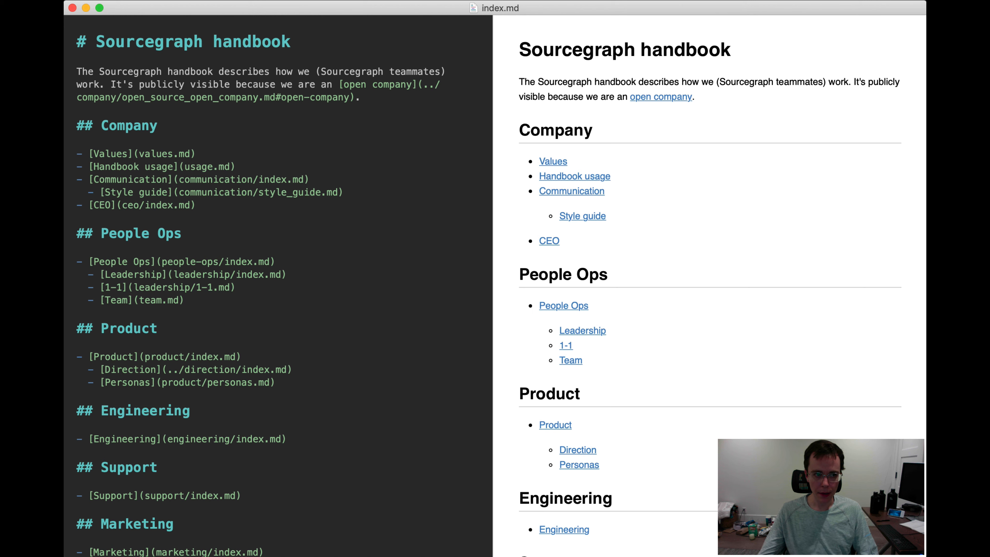
Step: Create a new document and save it as team.md in the handbook folder of GitHub/about
key(super+n)
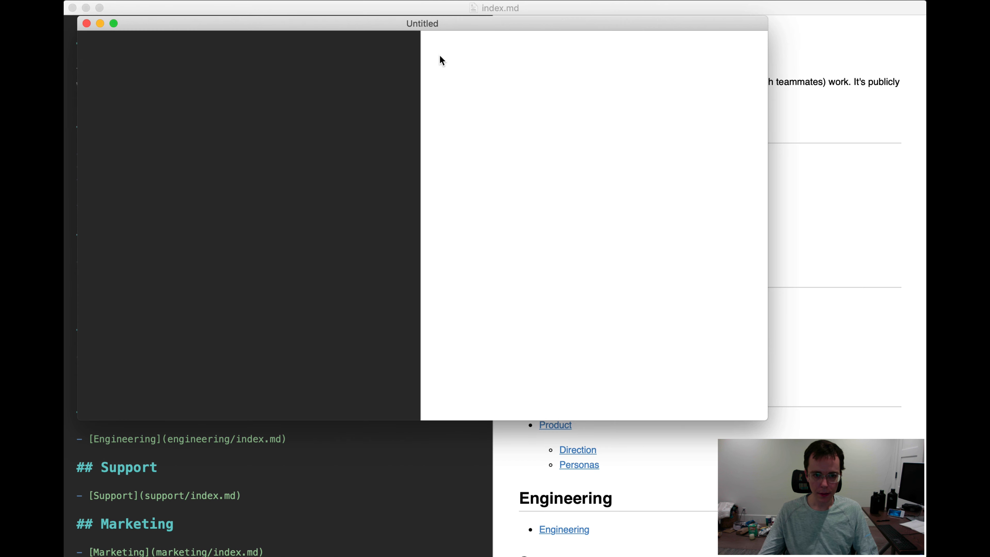
drag(442, 25, 530, 80)
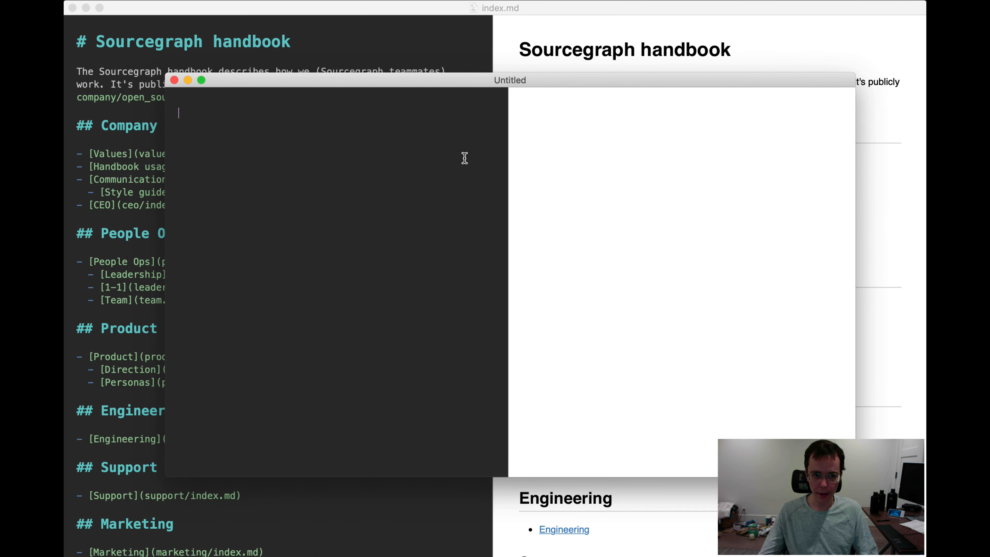
key(super+s)
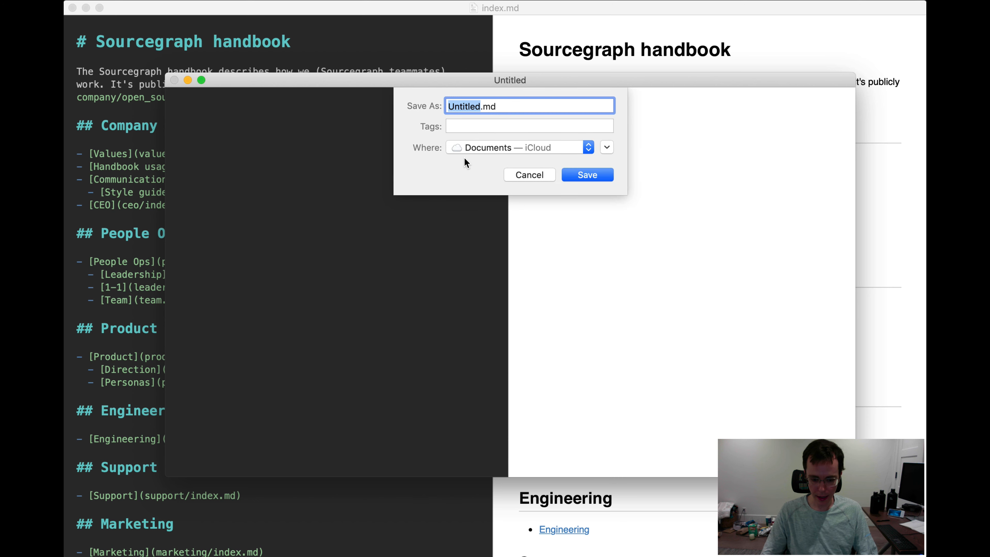
text(team)
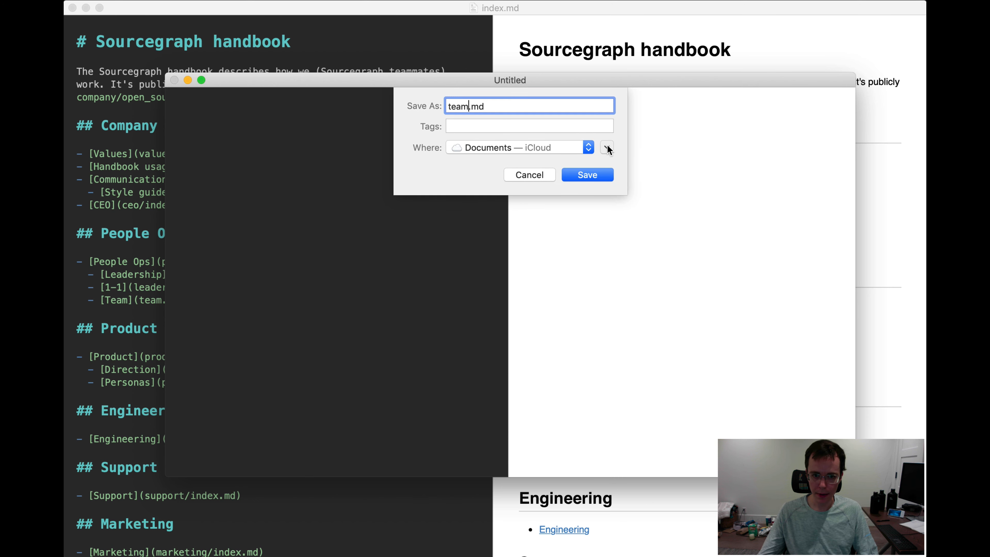
click(606, 147)
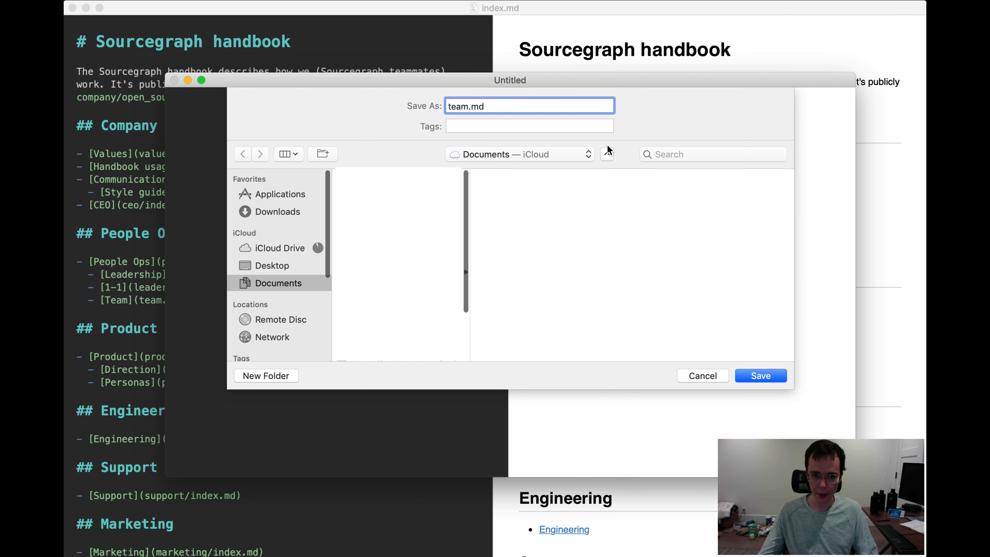
click(465, 272)
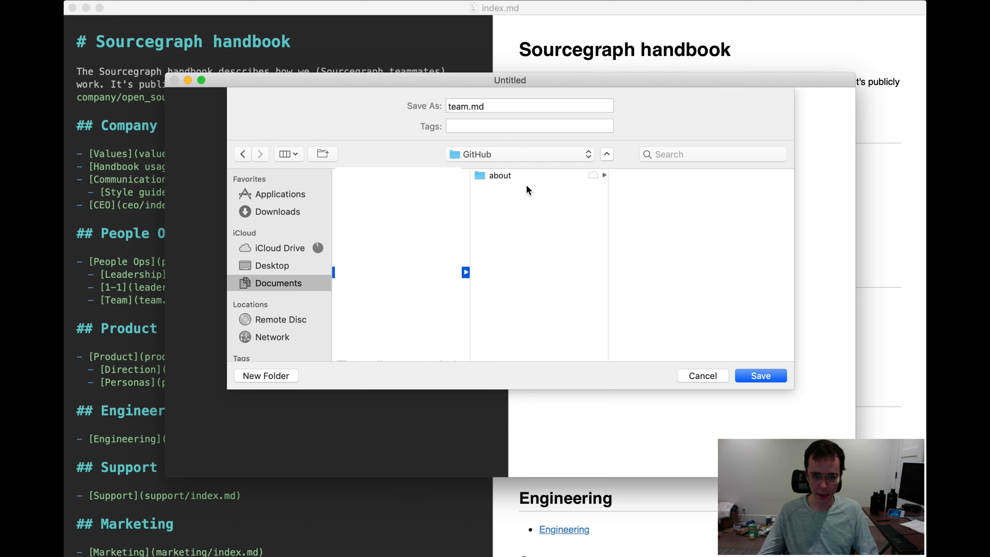
click(502, 176)
click(641, 275)
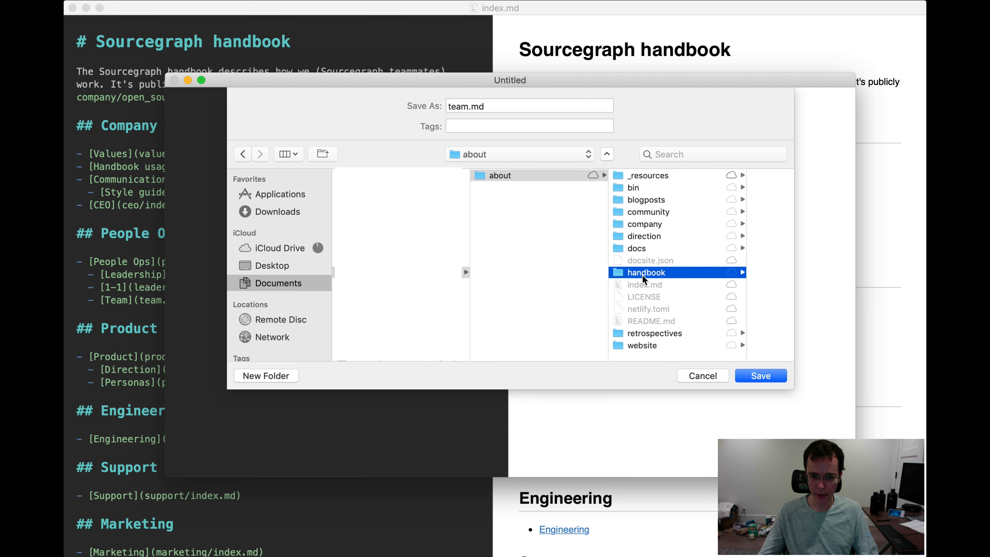
click(760, 375)
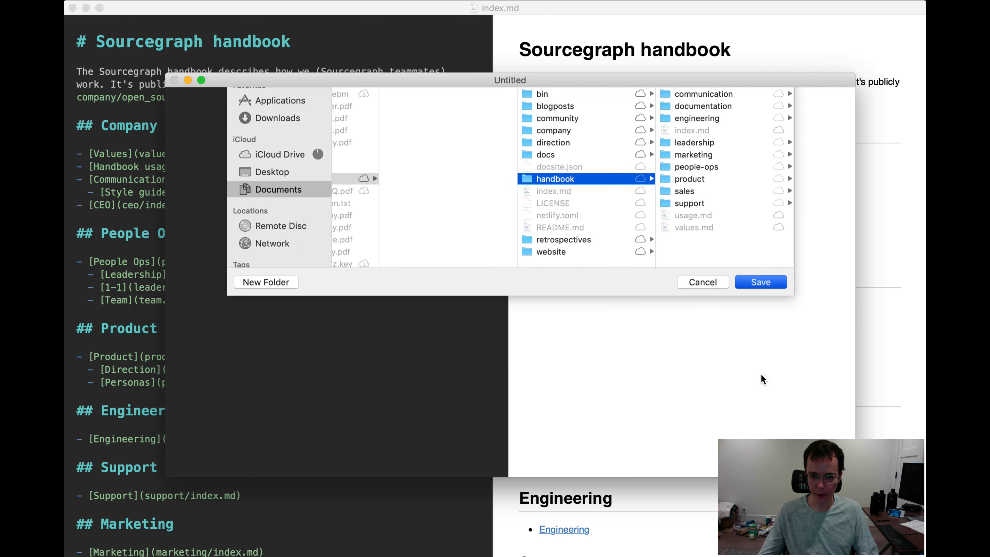
Step: Write the heading "# Team" followed by the paragraph "This is a page with all of our team!"
text(# Team)
key(Return)
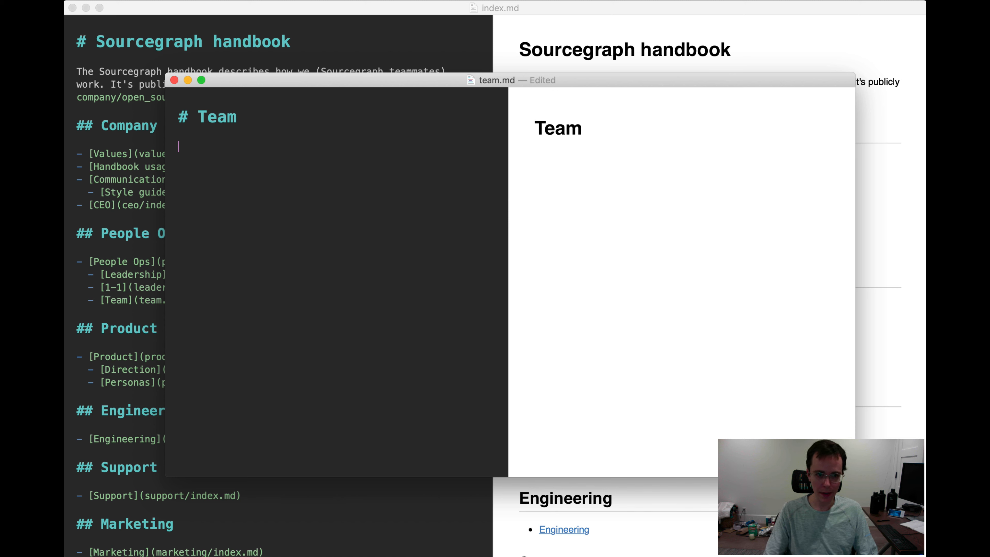
text(This is a page with all o)
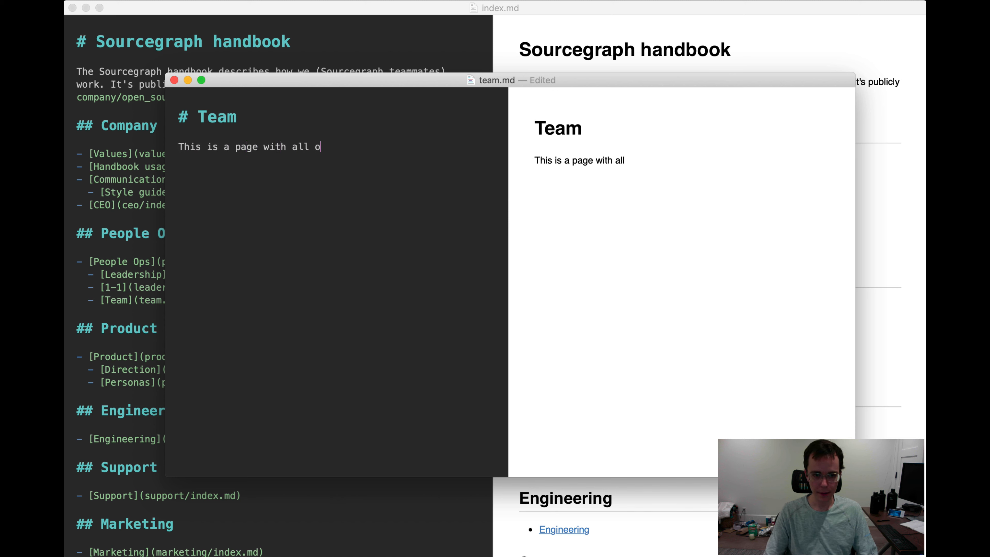
text(f our team!)
key(Return)
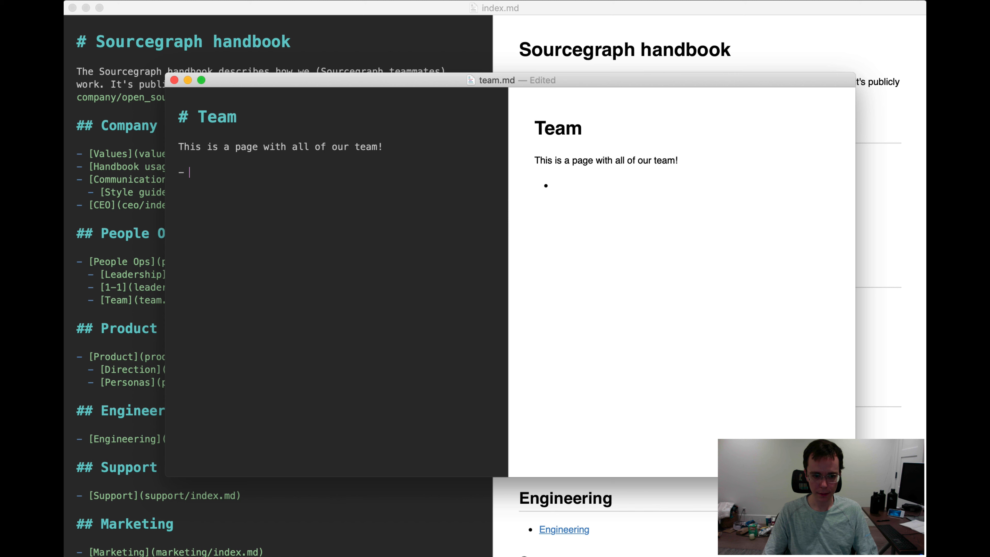
Step: Add a bulleted list of four team members' first names below the intro paragraph
text(Alice)
key(Return)
text(- Bob)
key(Return)
text(- Carol)
key(BackSpace)
key(BackSpace)
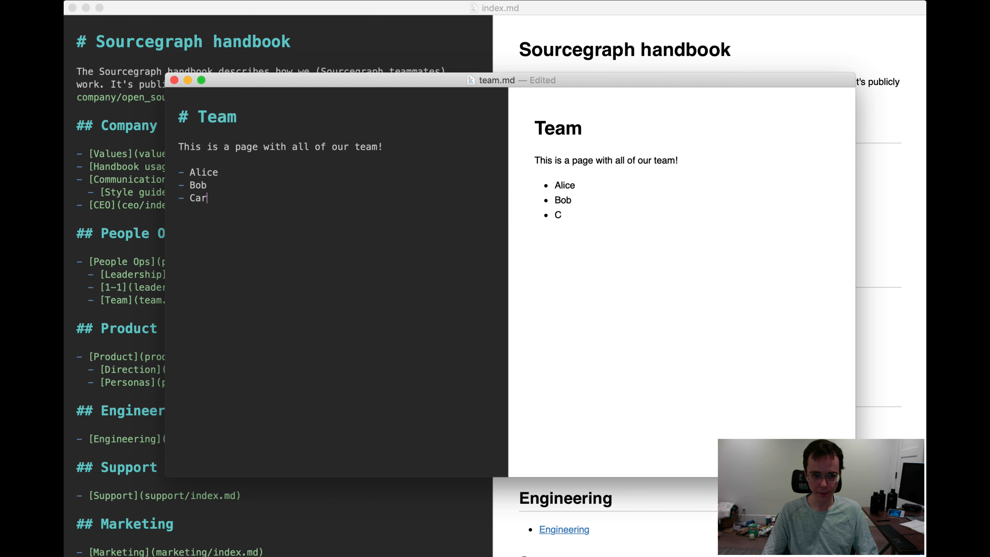
text(ol)
key(Return)
text(- David  )
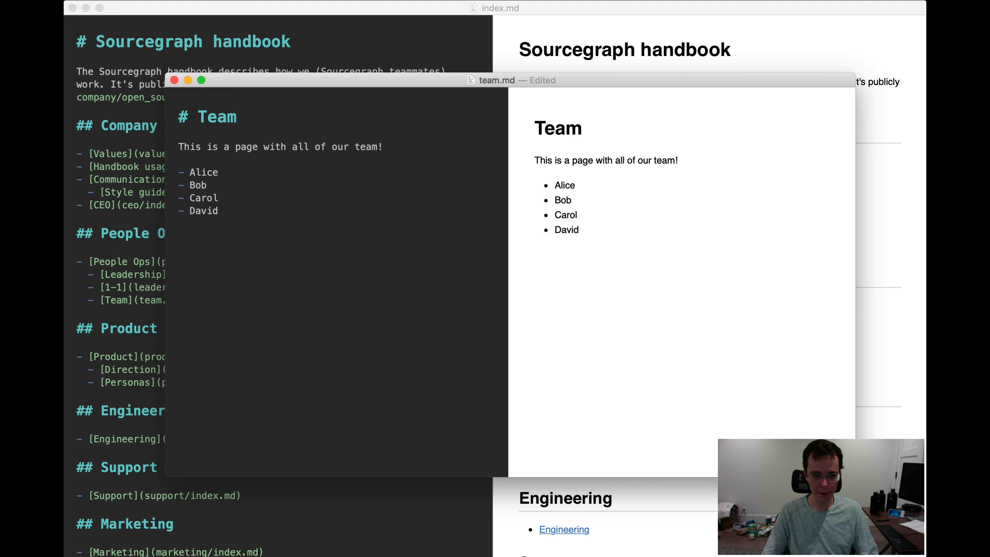
Step: Add the closing line "We are all so happy!" below the list, save team.md and close its window
text(We are all)
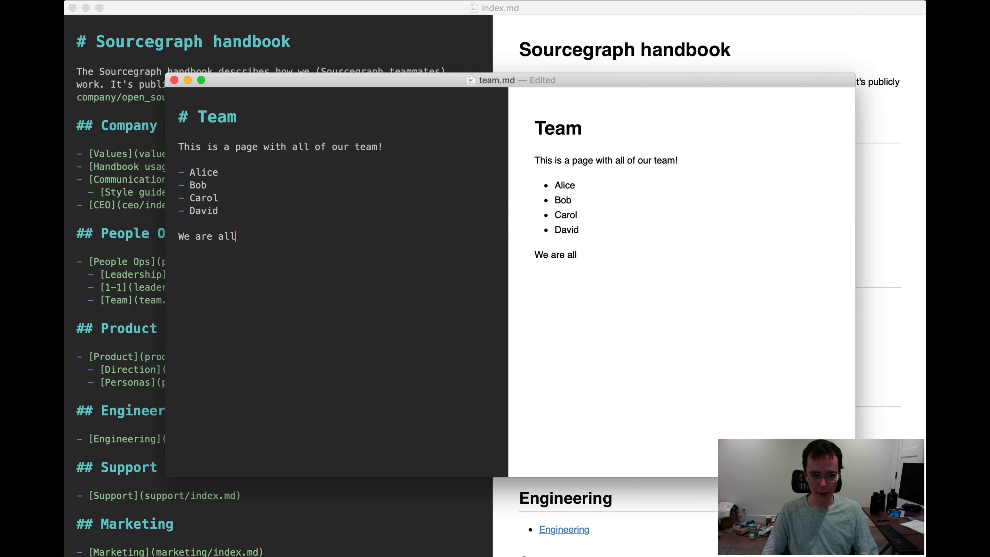
text( so happy!)
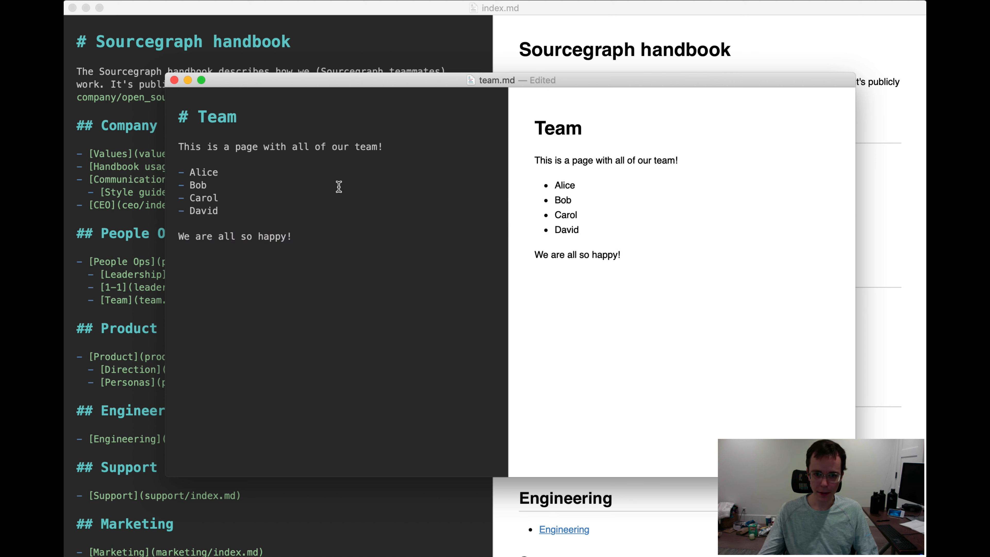
key(super+s)
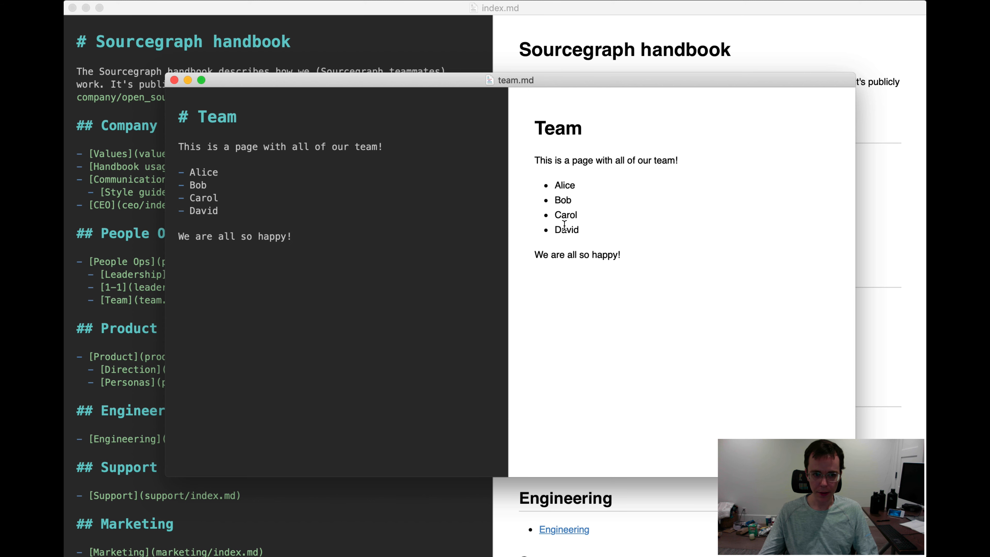
click(174, 80)
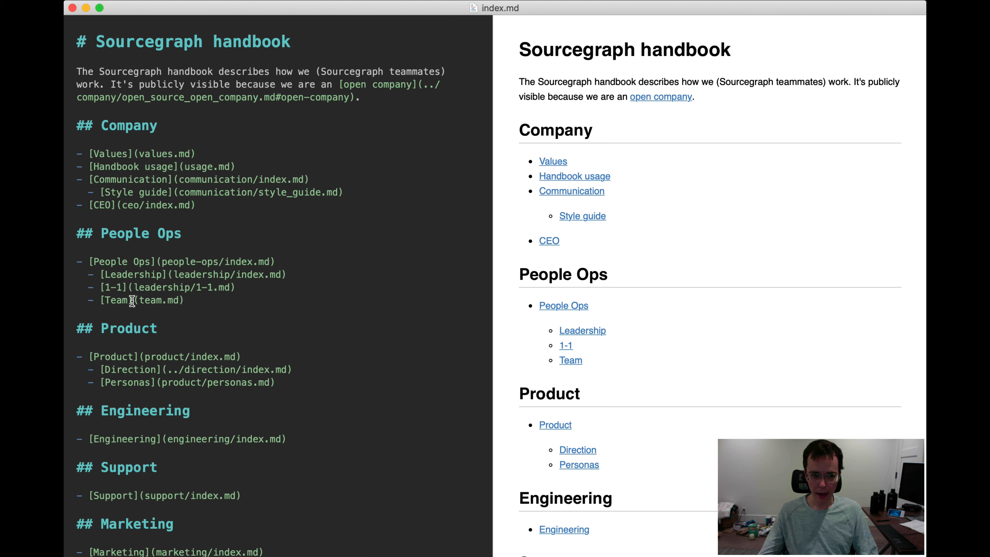
Step: Switch to GitHub Desktop to show the changed files of the about repository
click(149, 300)
click(206, 298)
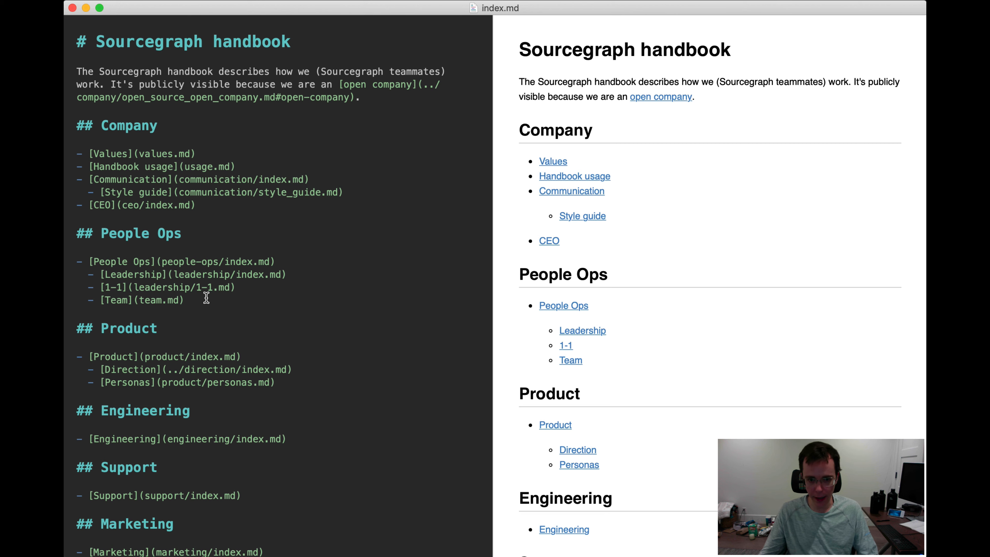
key(super+Tab)
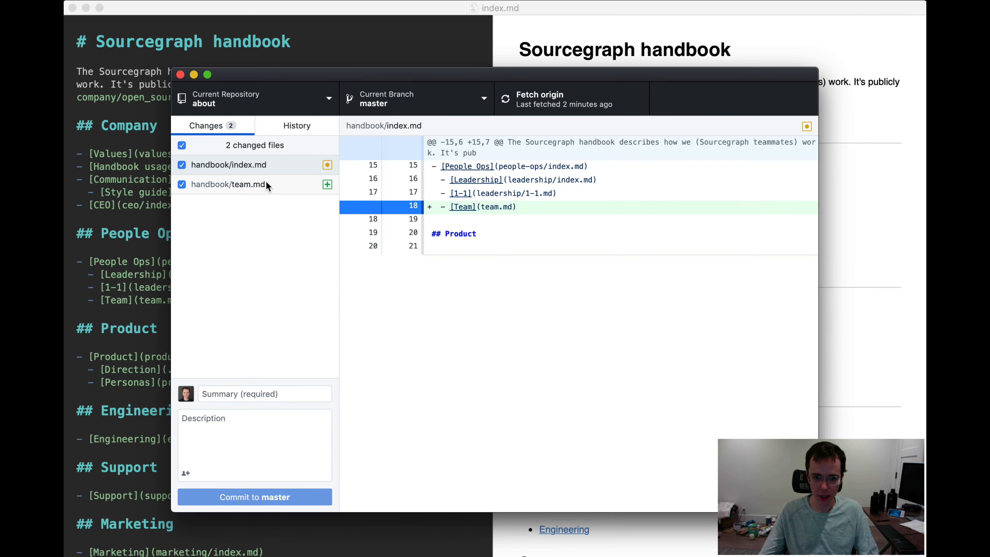
Step: Review the diffs of handbook/index.md and handbook/team.md
click(267, 167)
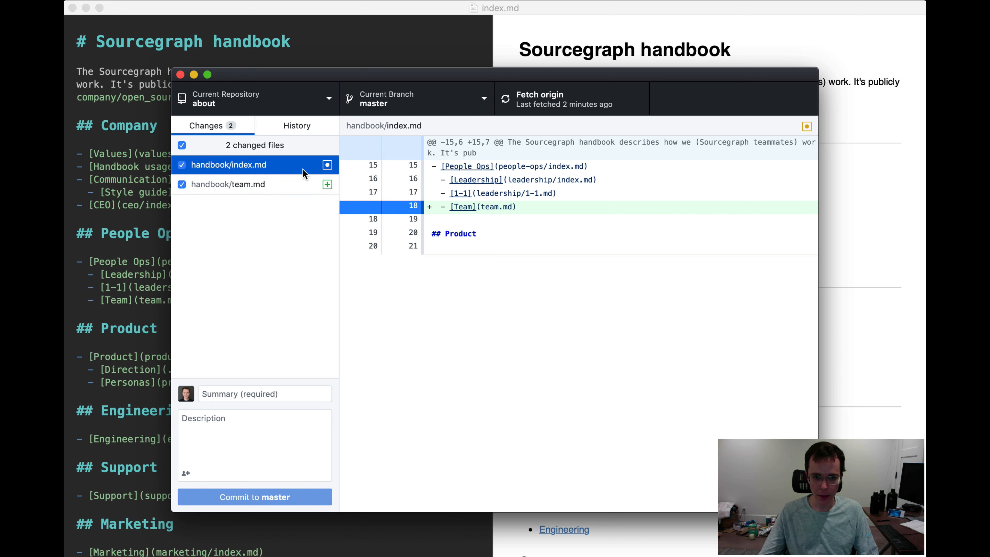
click(233, 182)
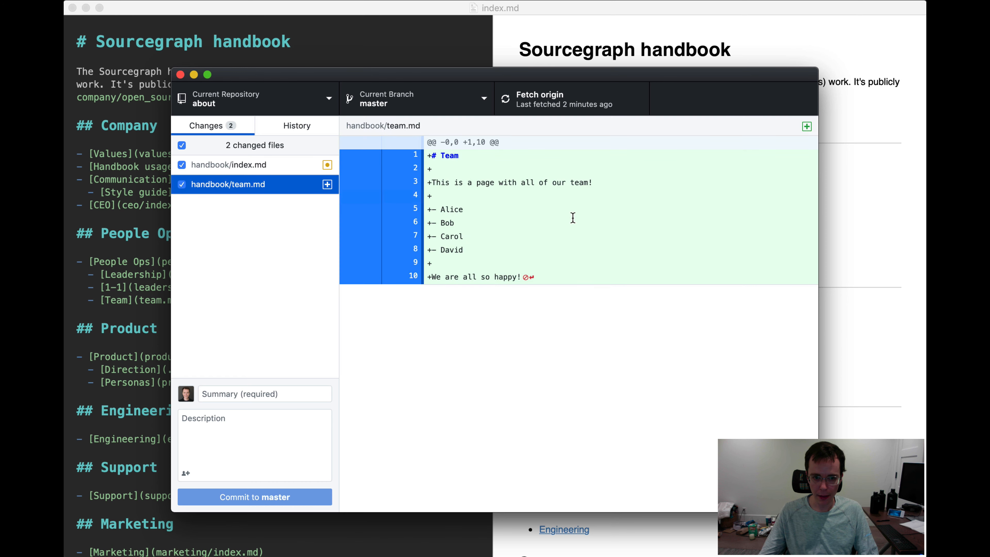
click(263, 168)
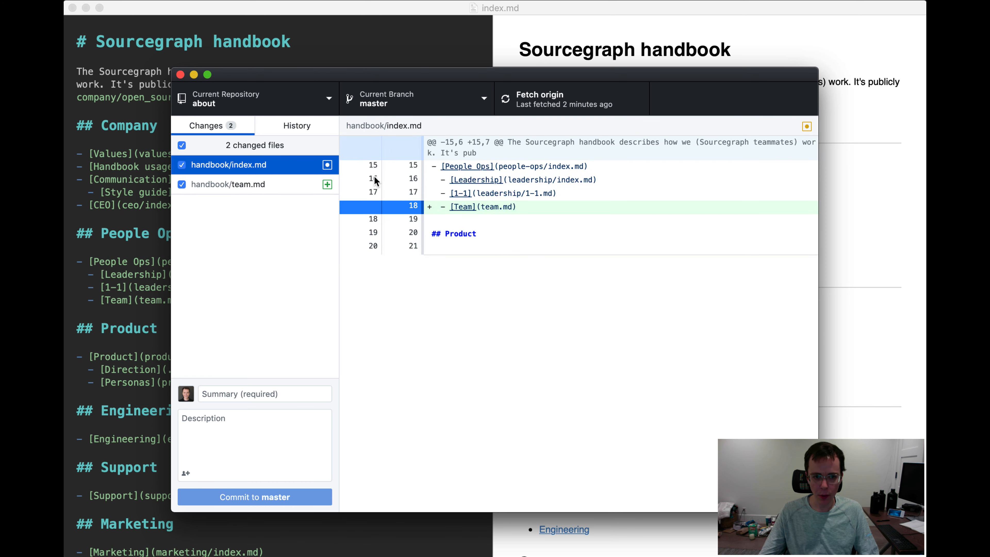
Step: Switch to the index.md editor, delete the 1-1 link line under People Ops, save the file and return to GitHub Desktop
click(143, 288)
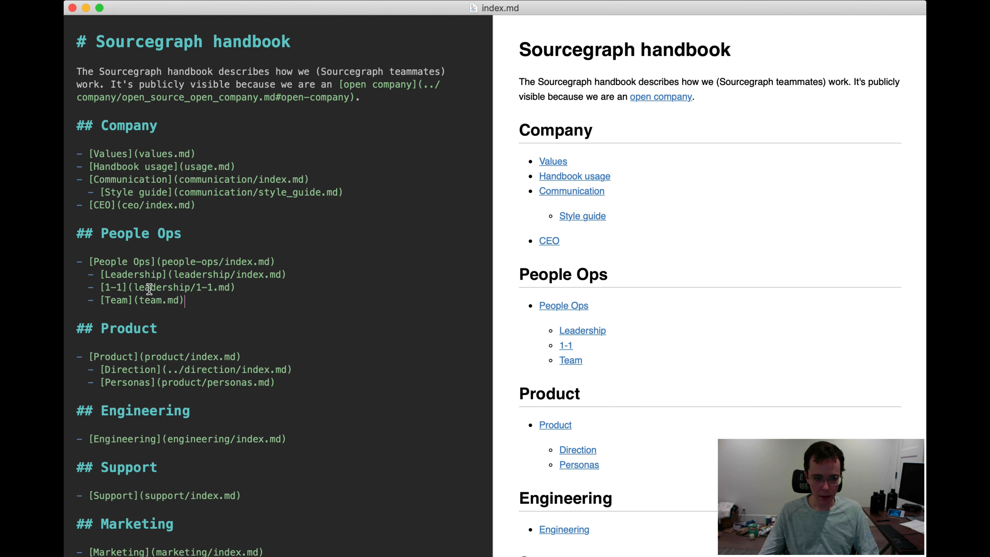
triple_click(214, 291)
key(BackSpace)
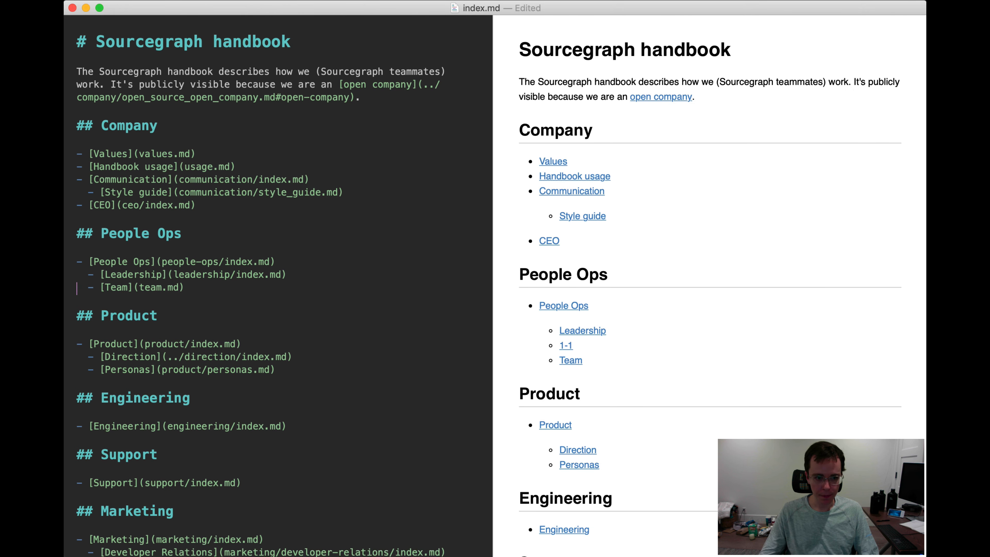
key(super+Tab)
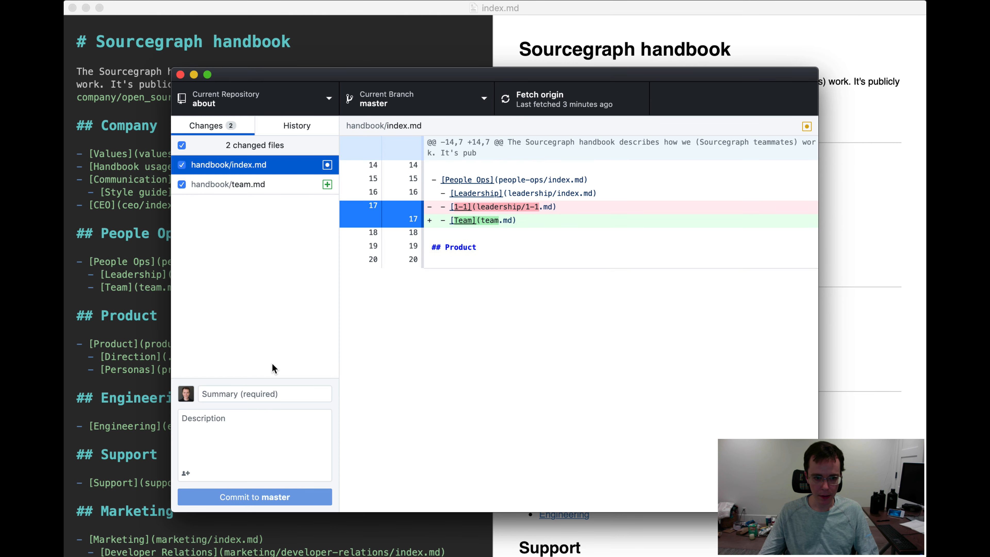
Step: Enter "remove 1-1, add team page" as the commit summary
click(248, 395)
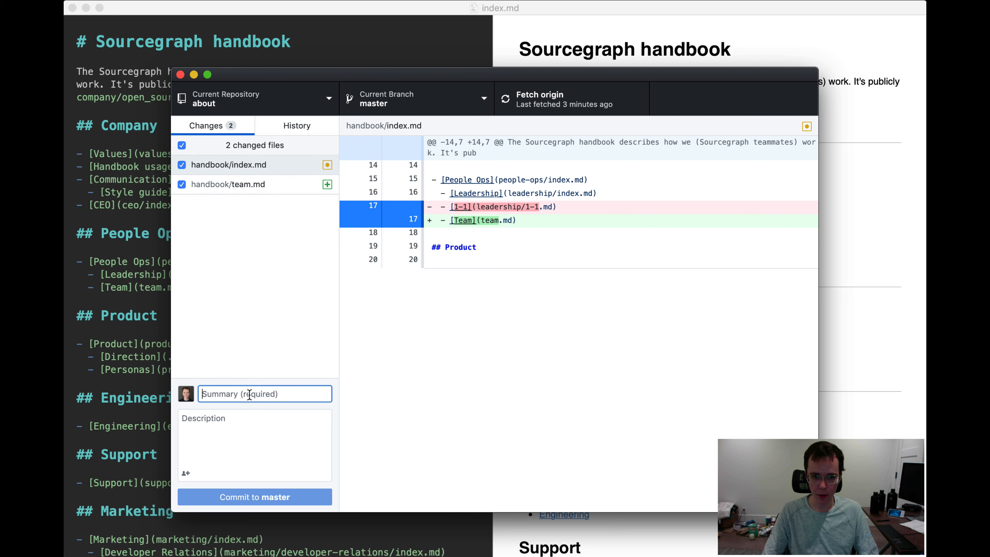
text(remote 1-1)
key(BackSpace)
key(BackSpace)
key(BackSpace)
key(BackSpace)
key(BackSpace)
key(BackSpace)
key(BackSpace)
key(BackSpace)
key(BackSpace)
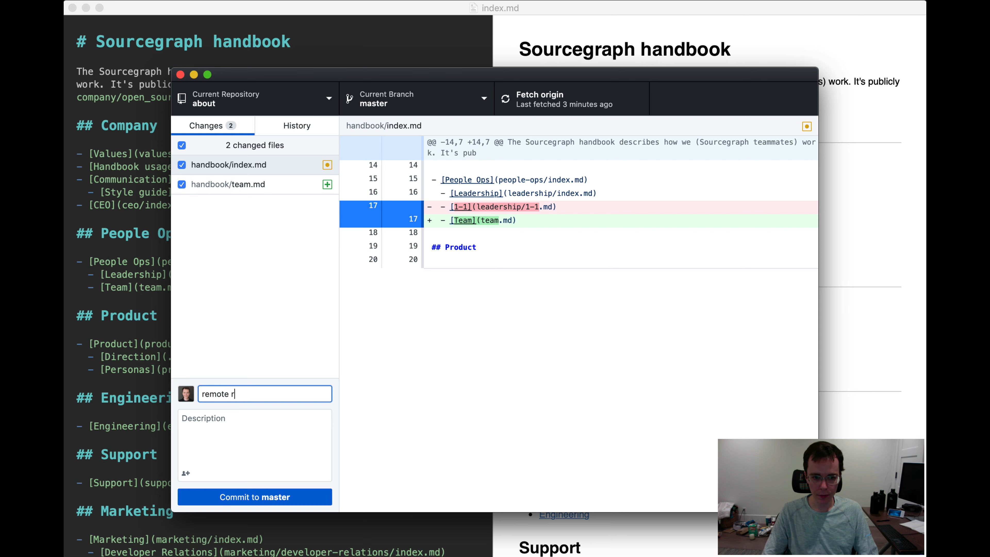
text(emove 1-1, add team page)
click(237, 435)
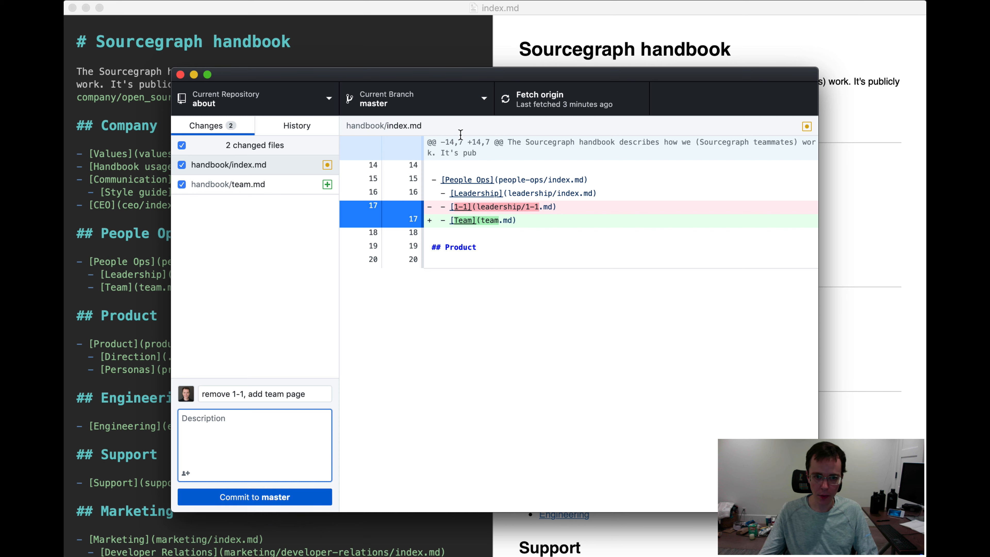
Step: Create a branch named peopleops-changes from master and bring the uncommitted changes over to it
click(484, 98)
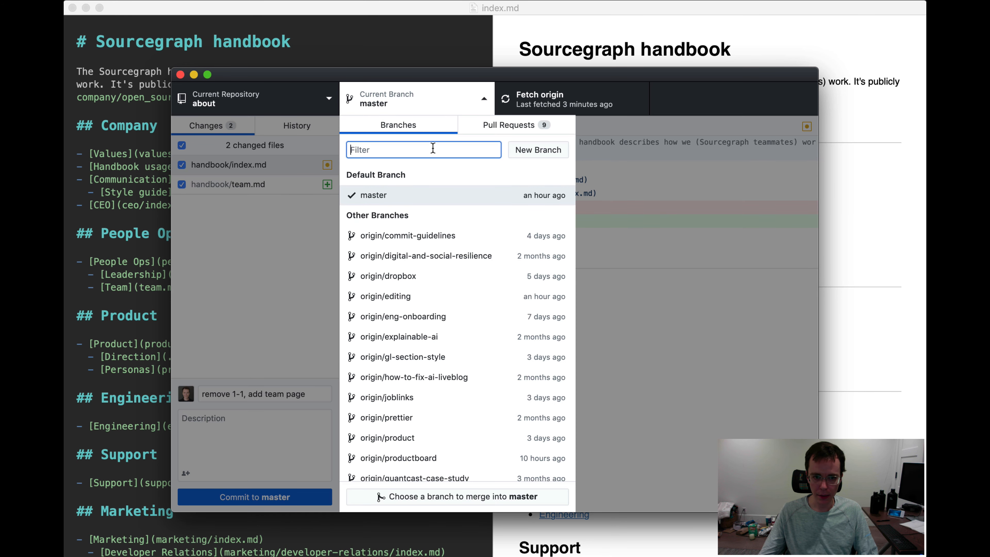
text(peopleops-changes)
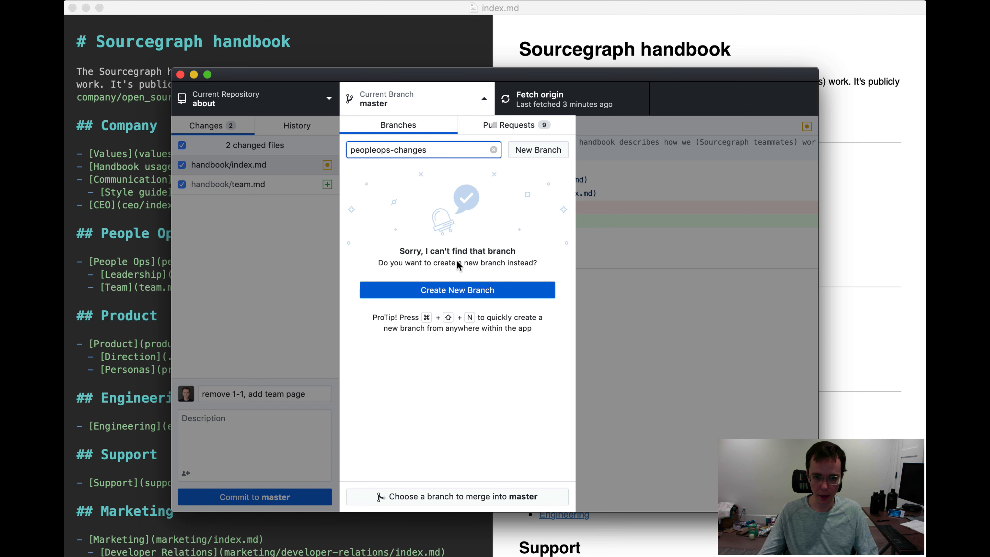
click(455, 291)
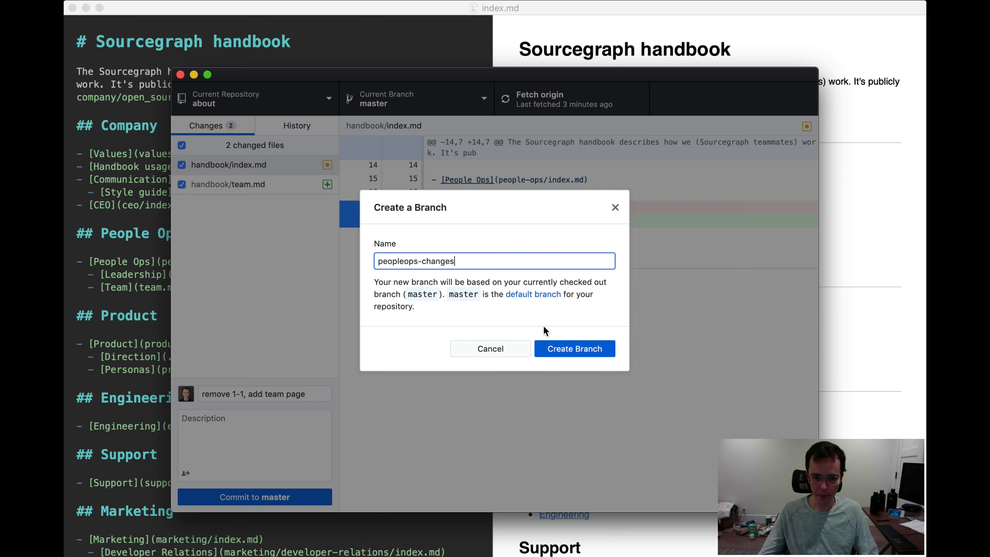
click(577, 349)
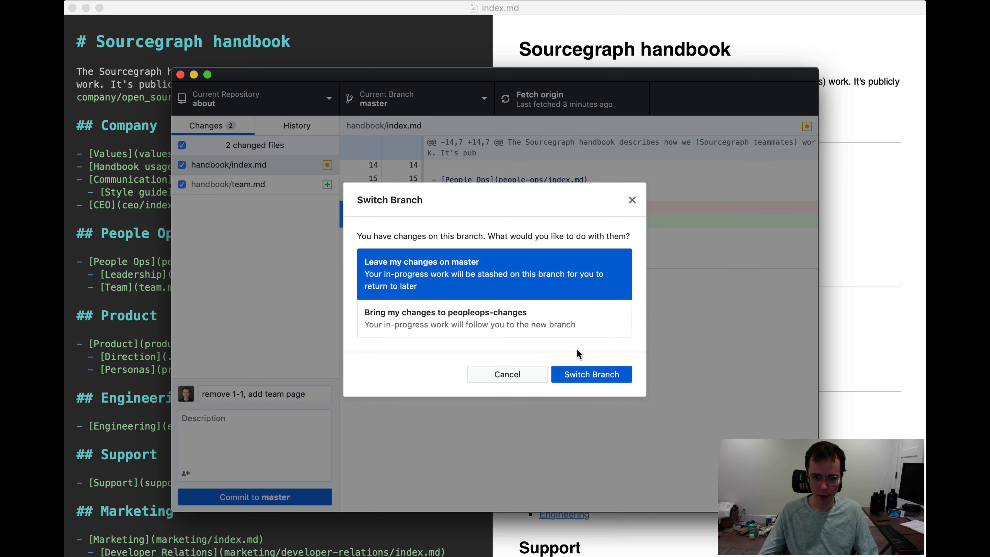
click(550, 327)
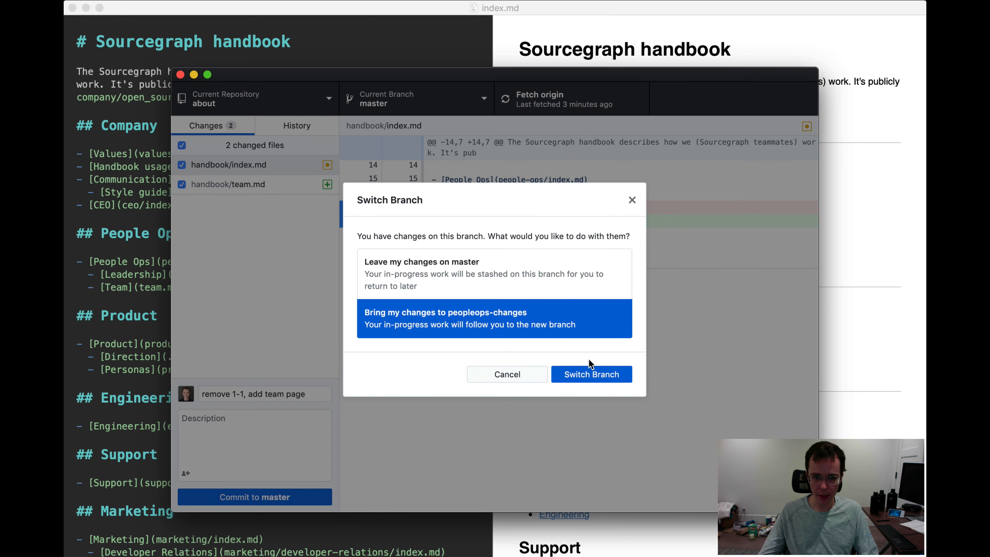
click(593, 375)
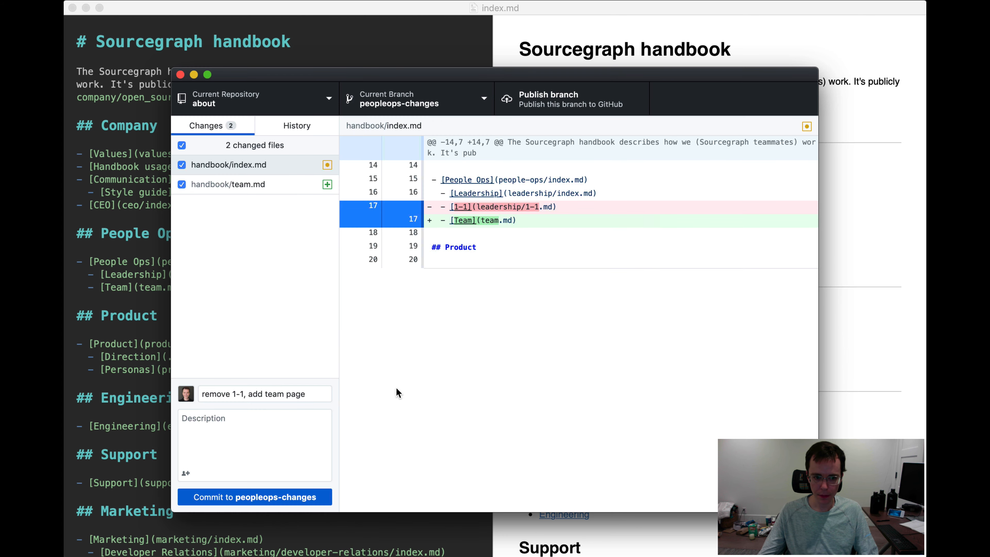
Step: Commit the two changed files to peopleops-changes without a description and publish the branch to GitHub
click(246, 430)
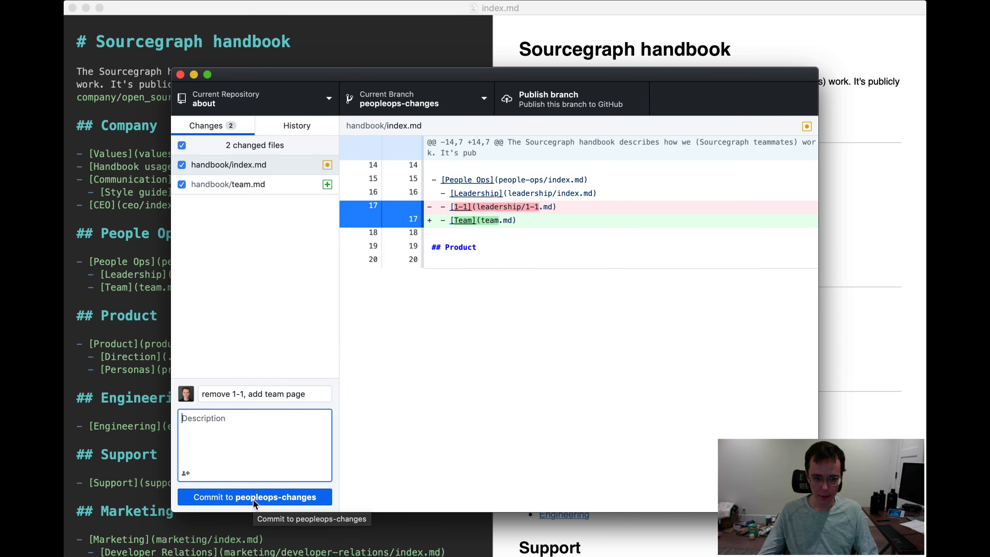
click(253, 497)
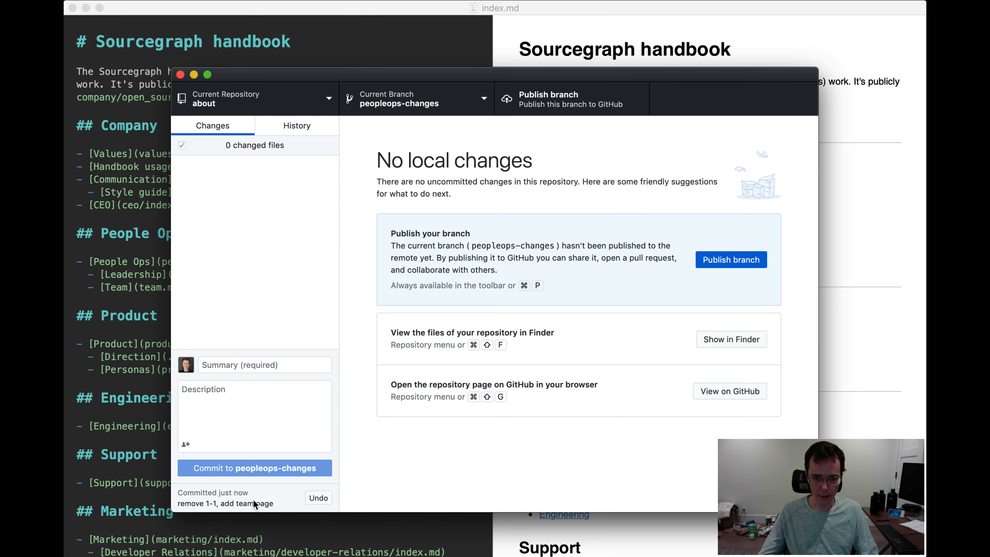
click(729, 263)
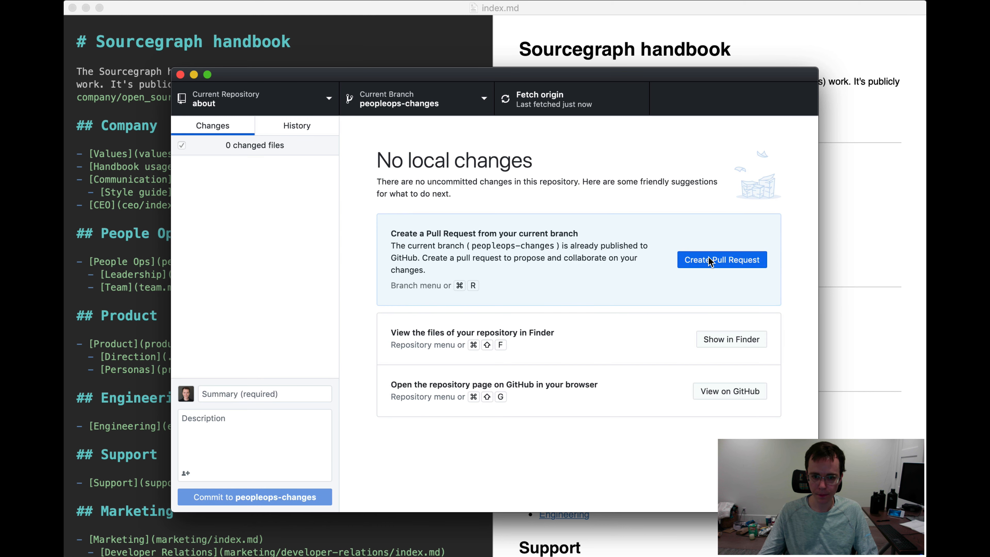
Step: Start a pull request from peopleops-changes and review its commit and file diffs in the browser
click(719, 260)
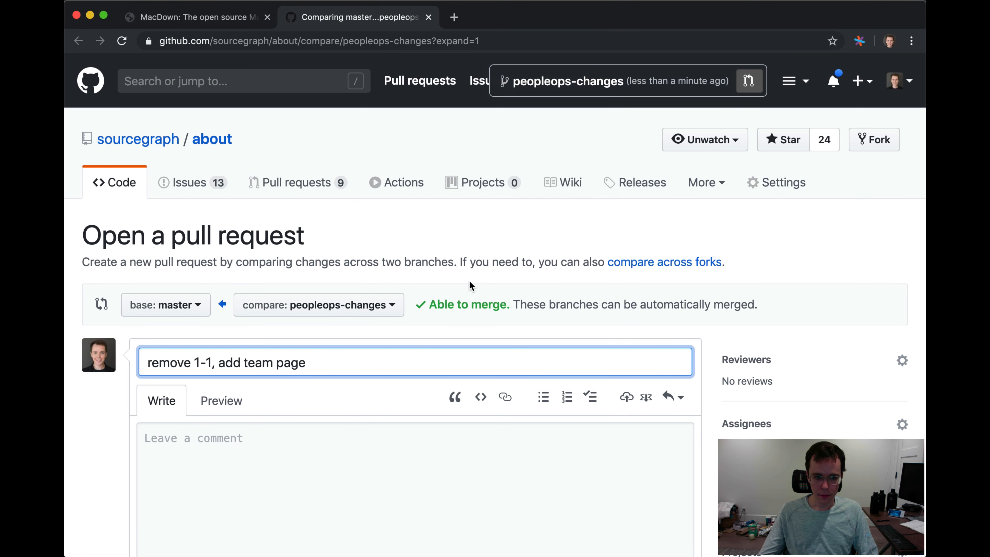
scroll(254, 360, down, 12)
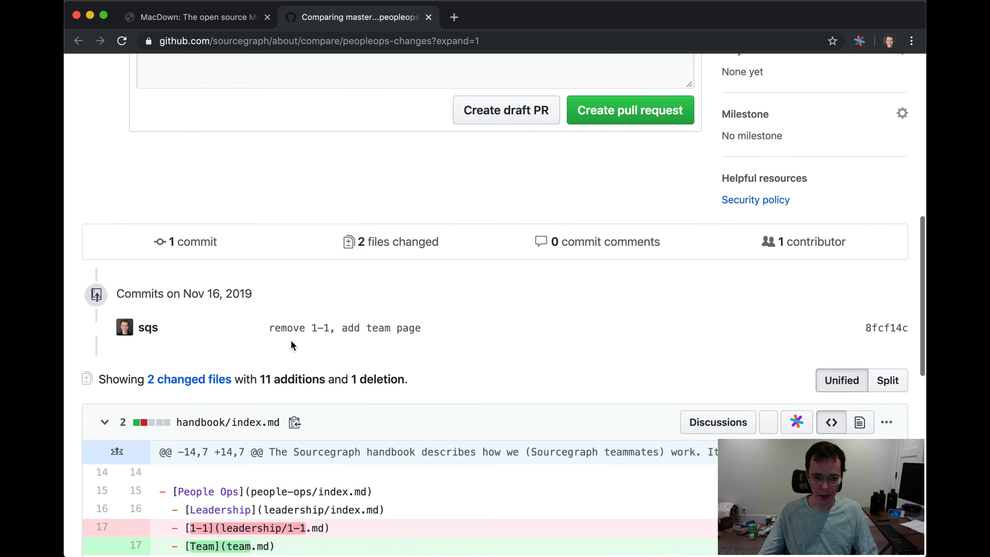
scroll(291, 340, down, 10)
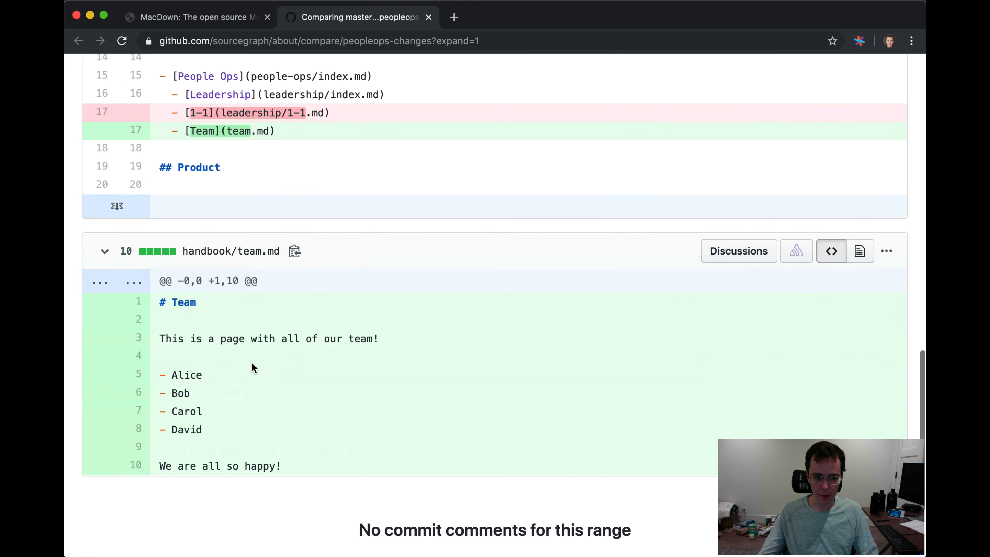
scroll(251, 362, down, 3)
scroll(244, 378, up, 8)
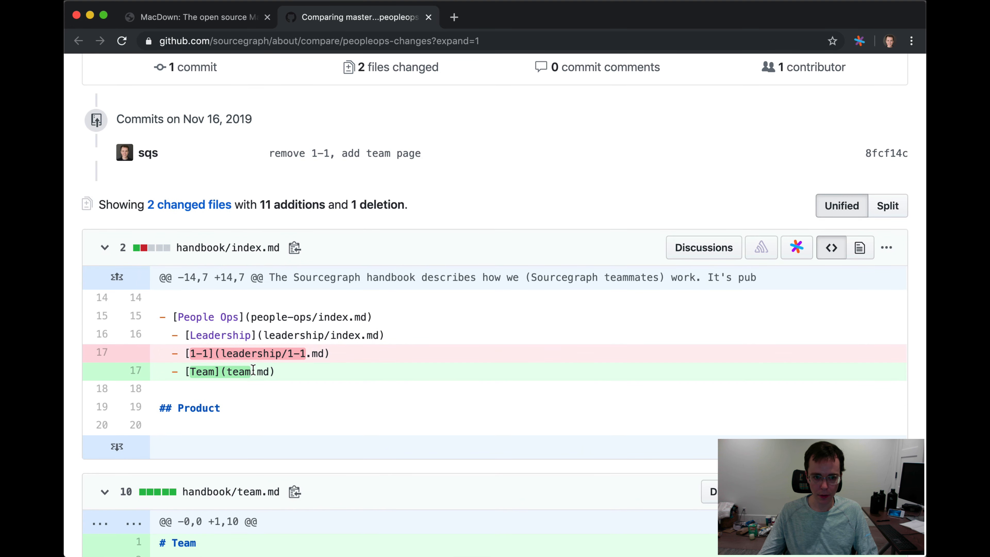
Step: Add the comment "(This is a demo)" to the pull request and create it
scroll(253, 369, up, 10)
click(410, 317)
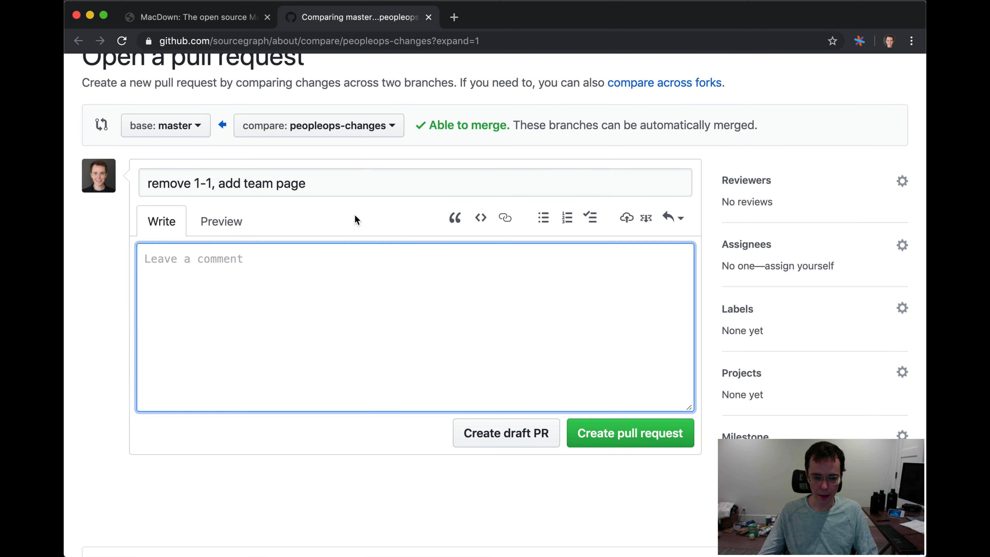
text((This i)
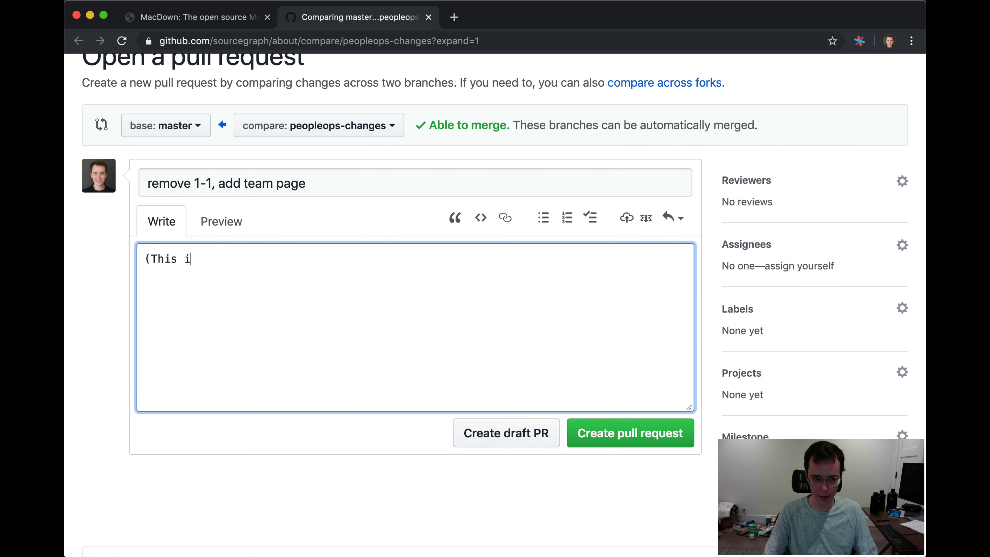
text(s a demo))
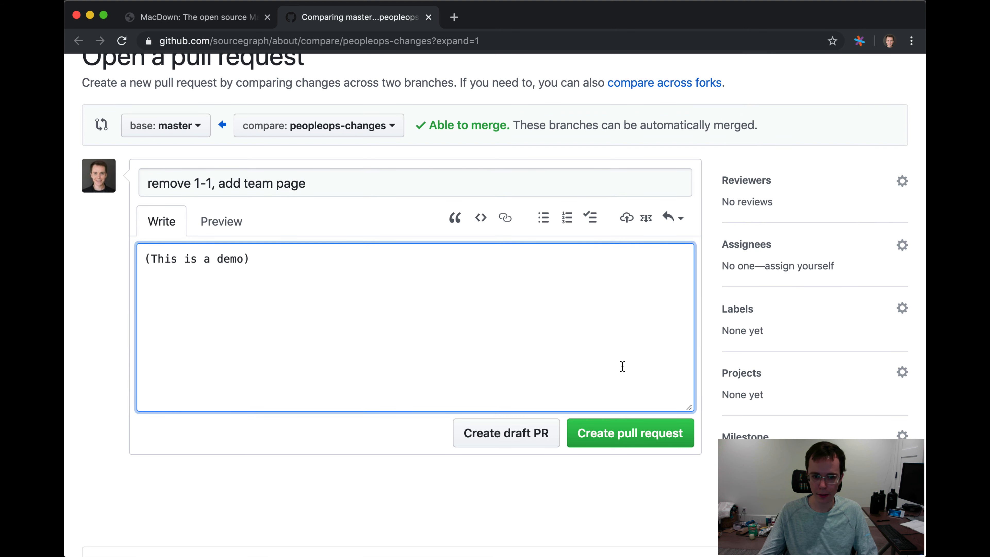
click(638, 430)
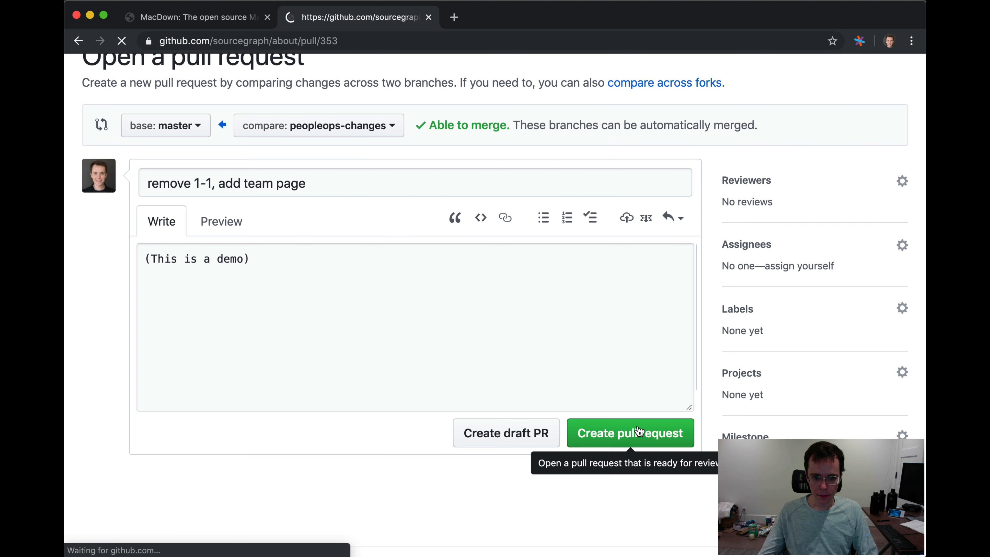
scroll(526, 393, down, 2)
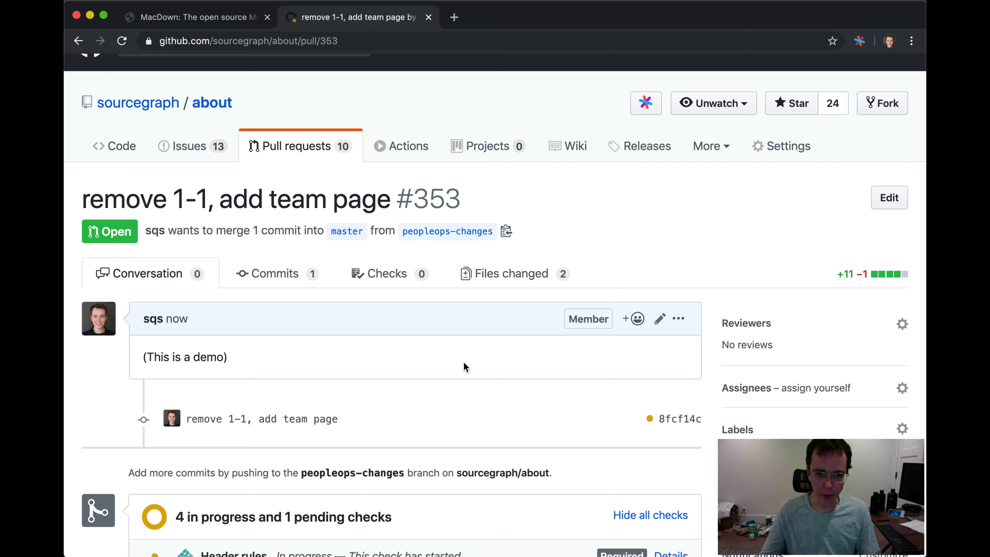
scroll(403, 353, up, 2)
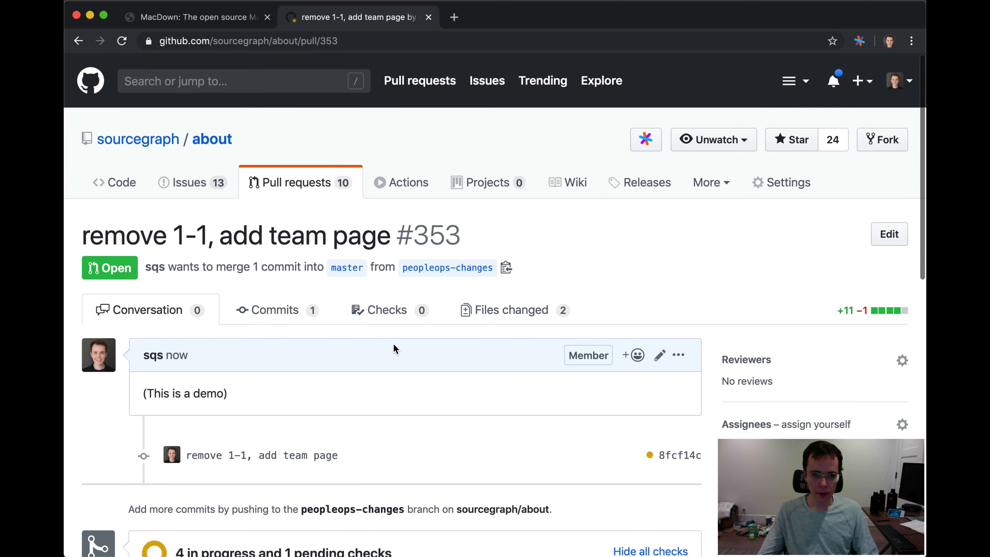
Step: Go to the sourcegraph/docsite repository on GitHub and open its releases page
drag(273, 41, 369, 42)
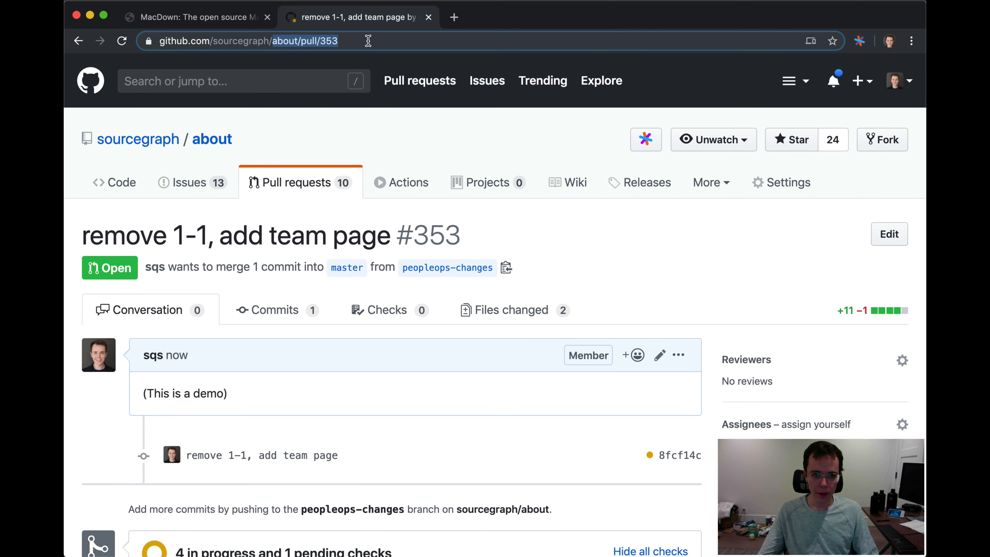
text(docsite)
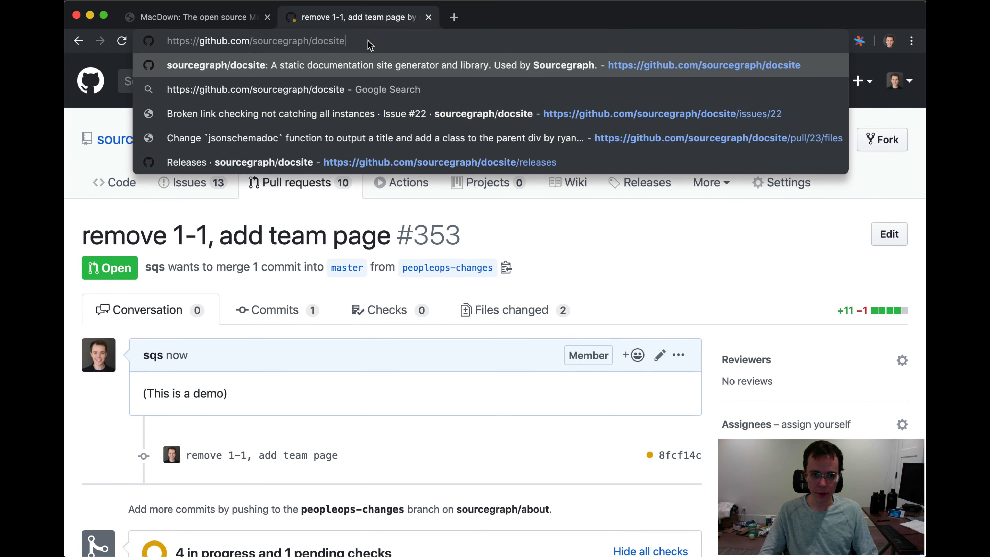
key(Return)
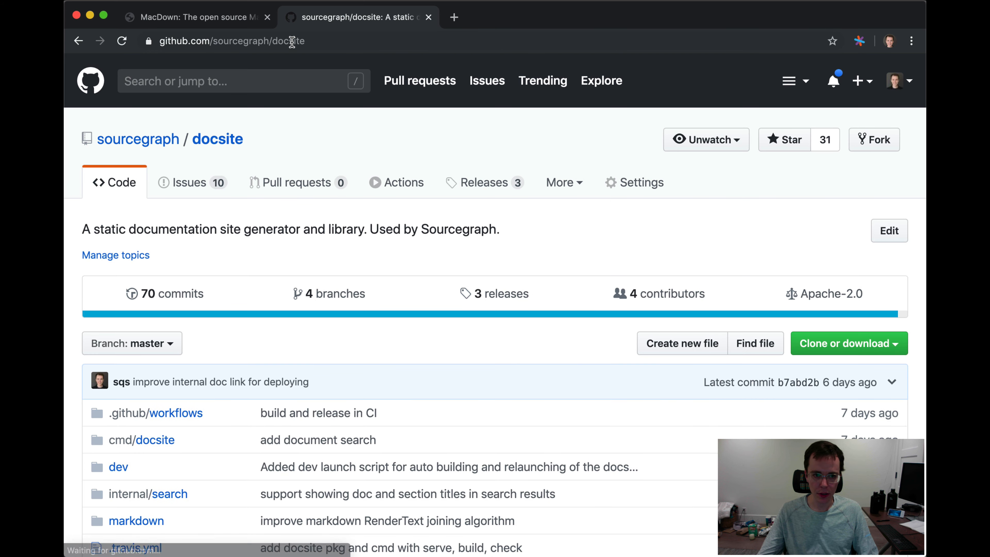
click(501, 300)
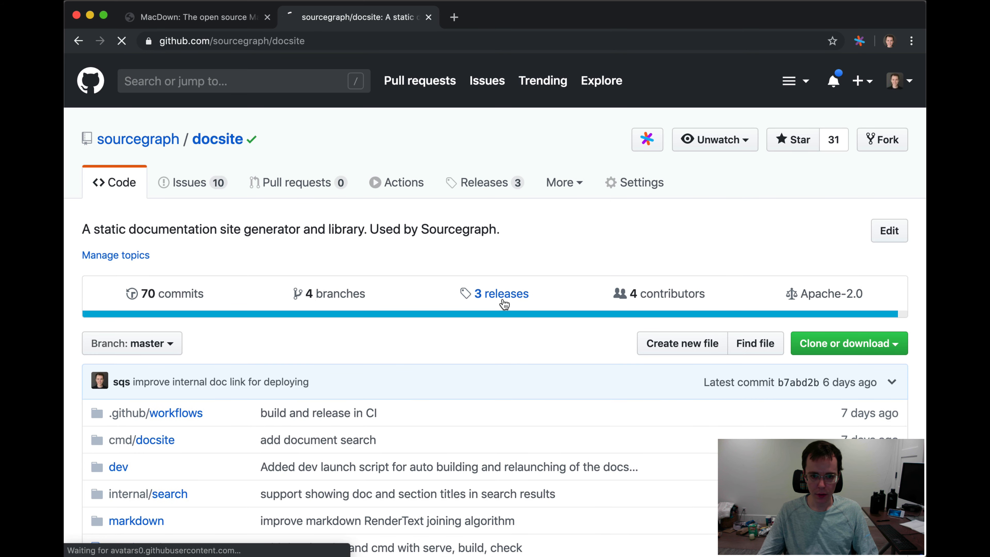
Step: Download the docsite_v1.1.0_darwin_amd64 asset of the v1.1.0 release
scroll(501, 303, down, 1)
scroll(499, 302, down, 5)
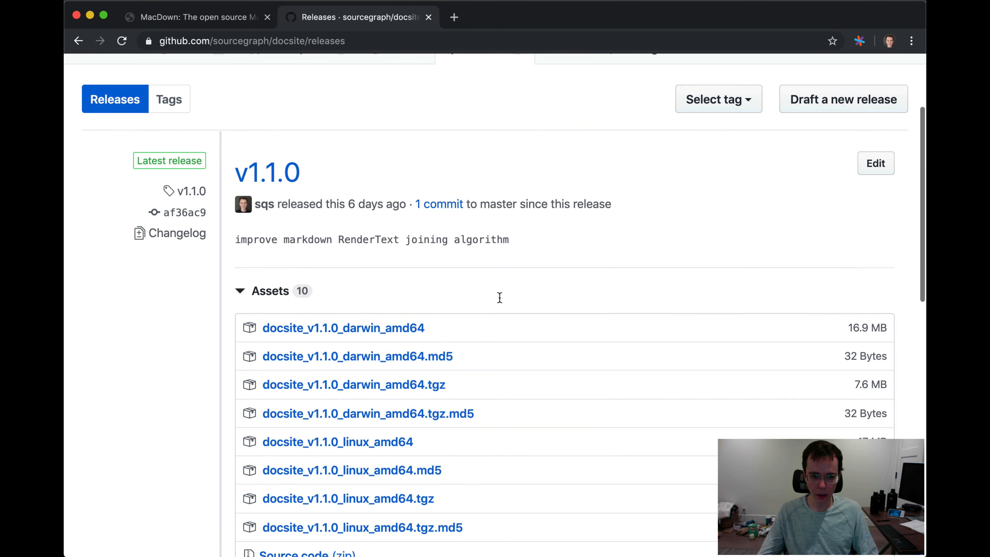
scroll(422, 295, down, 1)
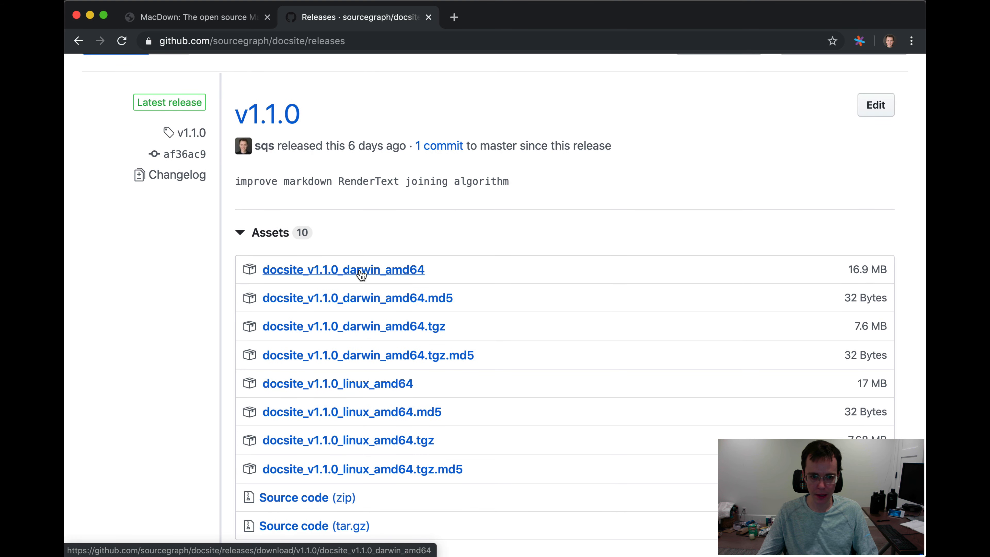
click(408, 276)
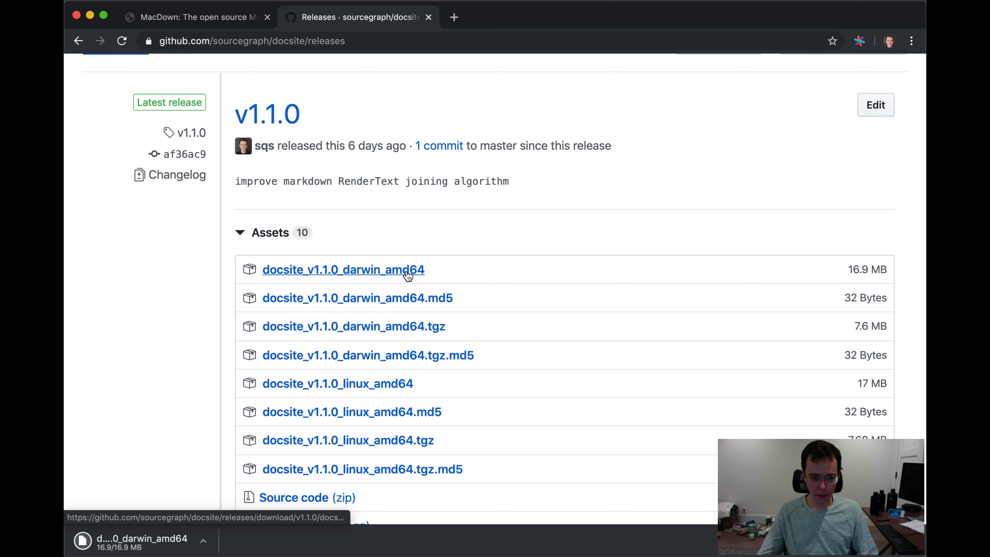
Step: Switch to Terminal and make ~/Downloads/docsite_v1.1.0_darwin_amd64 executable with chmod +x
key(super+Tab)
key(super+Tab)
key(super+Tab)
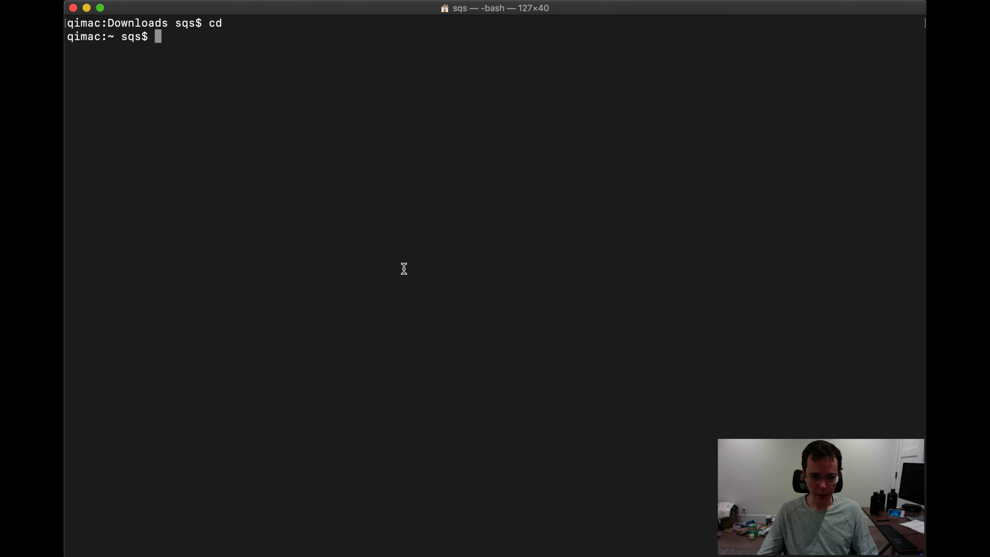
text(chmod +x ~/Dow)
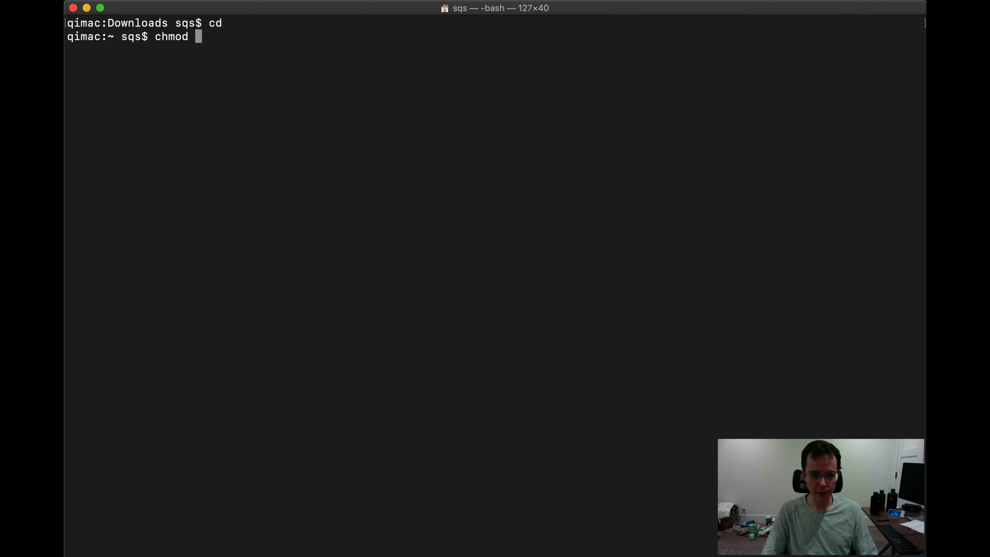
key(Tab)
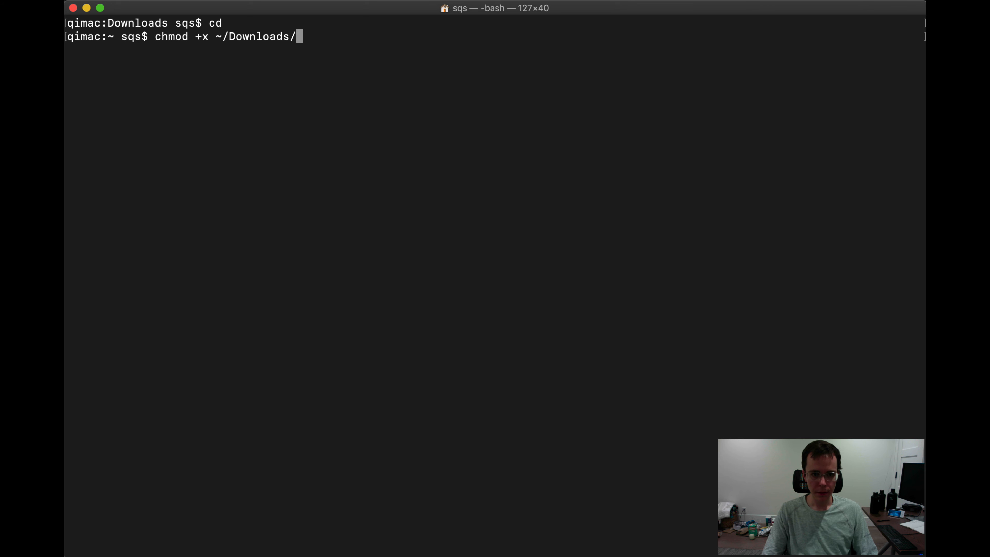
text(do)
key(Tab)
key(Return)
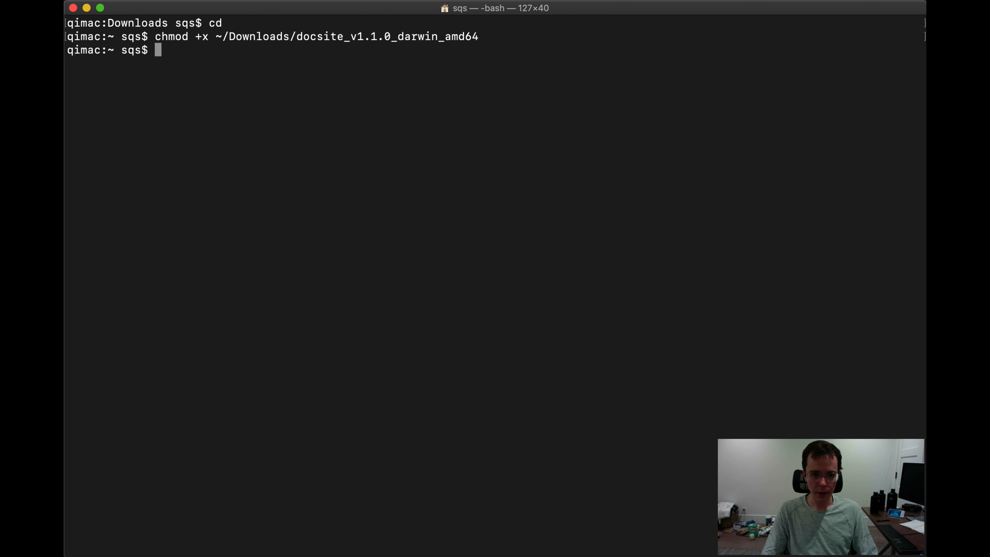
Step: Locate the GitHub folder from the home directory and change into Documents/GitHub
text(cd GitHub)
key(Return)
text(ls)
key(Return)
text(cd Do)
key(Tab)
key(Return)
text(ls)
key(Return)
text(cd GitH)
key(Tab)
key(Return)
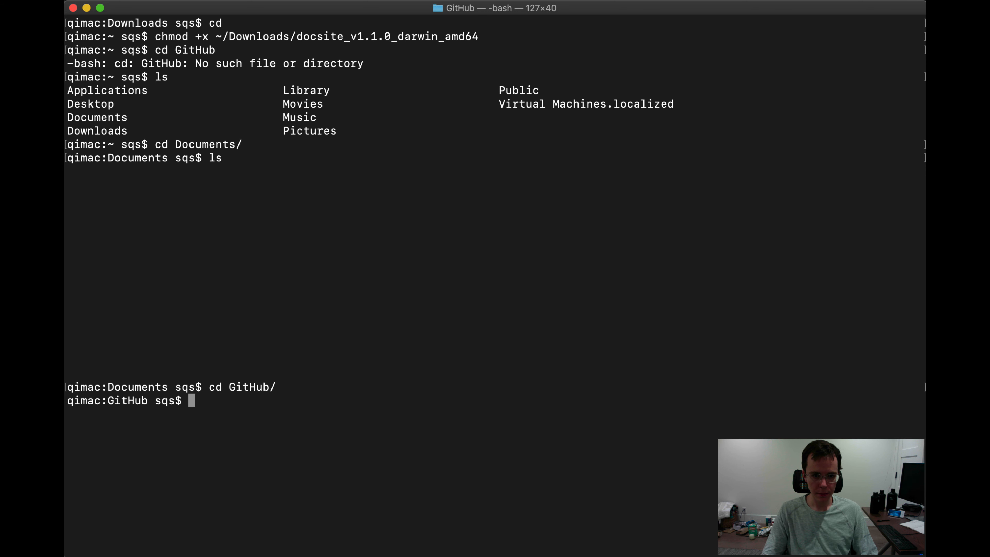
Step: List the GitHub folder's contents and change into the about repository directory
text(ls)
key(Return)
text(cd a)
key(Tab)
key(Return)
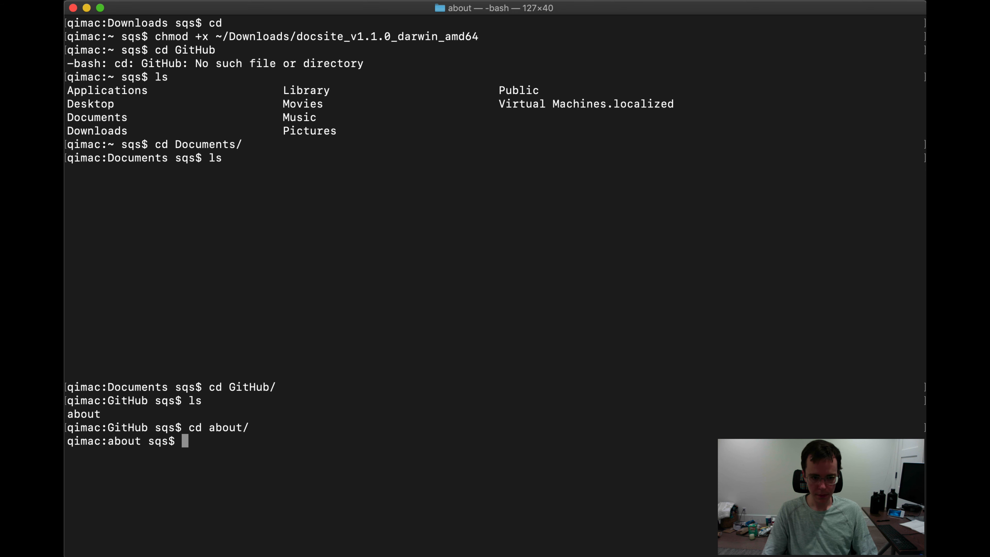
Step: Clear the terminal and list the contents of the about repository
text(ls)
key(Return)
text(clear)
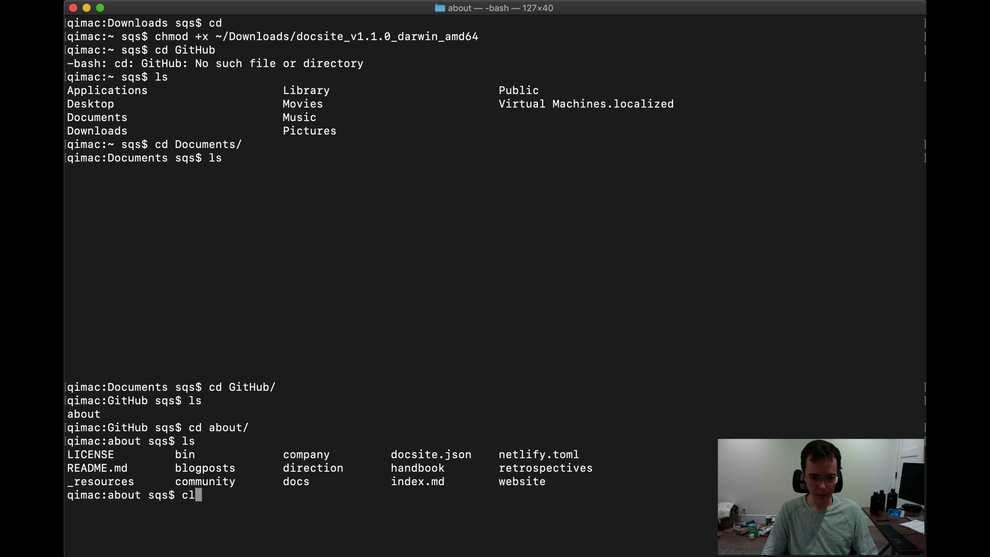
key(Return)
text(ls)
key(Return)
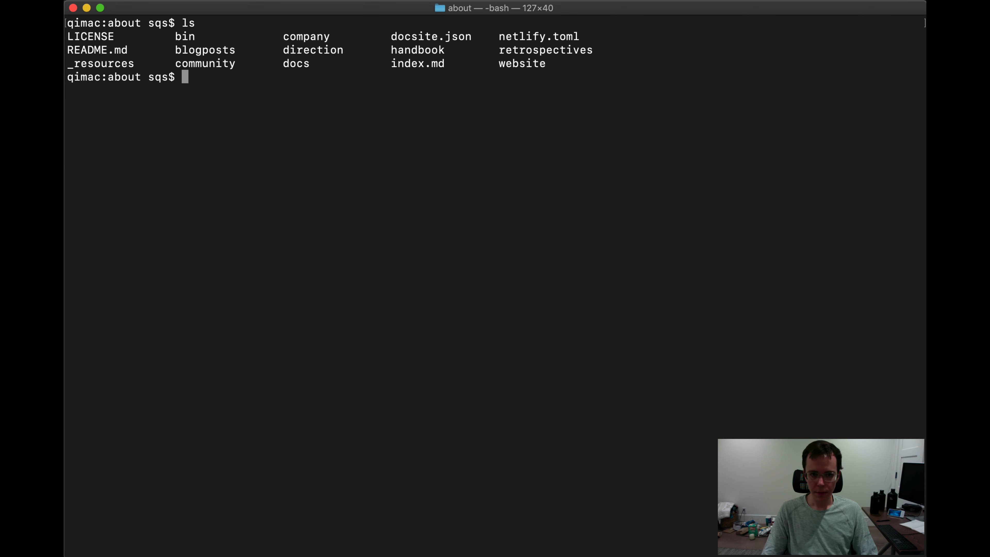
Step: Start the local doc site from the about directory by running ~/Downloads/docsite_v1.1.0_darwin_amd64 serve
text(~/Downloads/d)
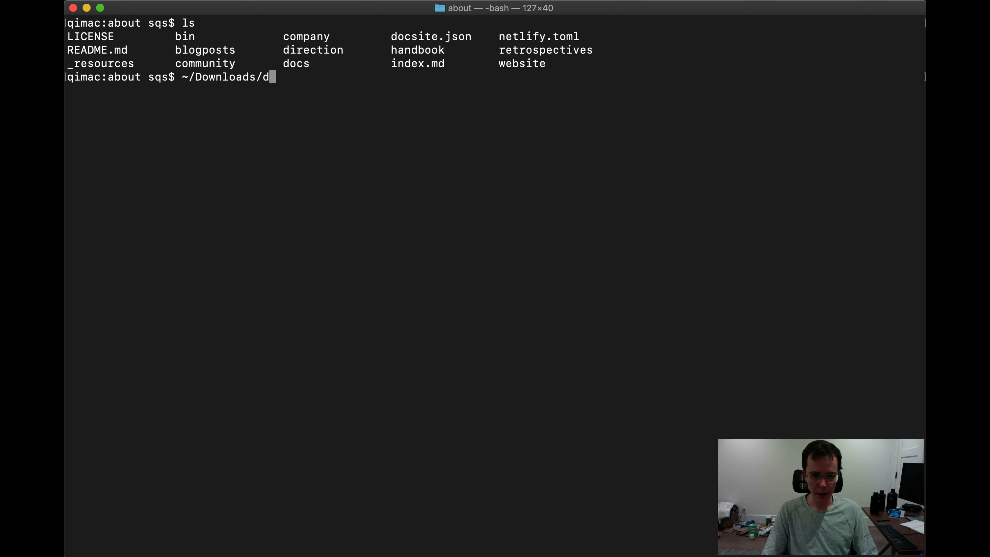
key(Tab)
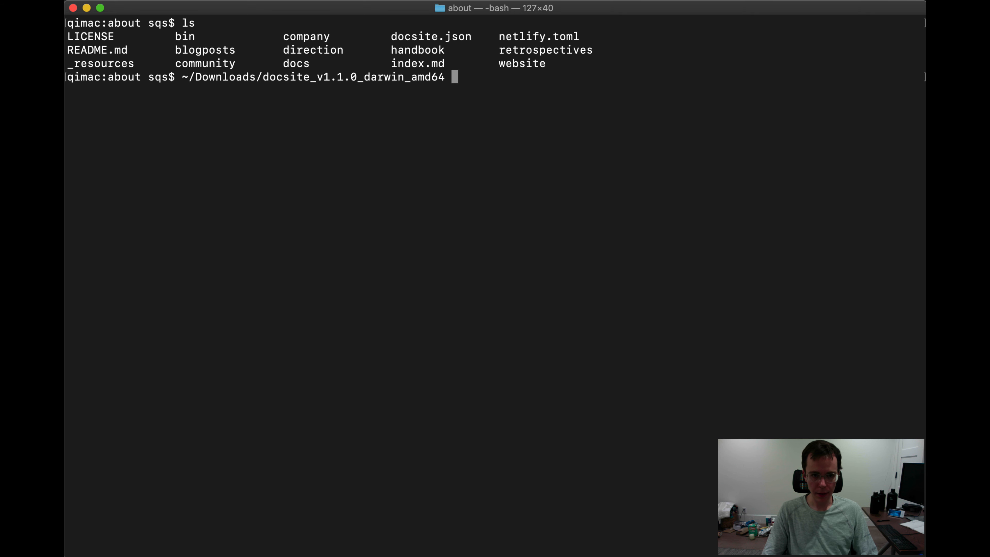
text(serve)
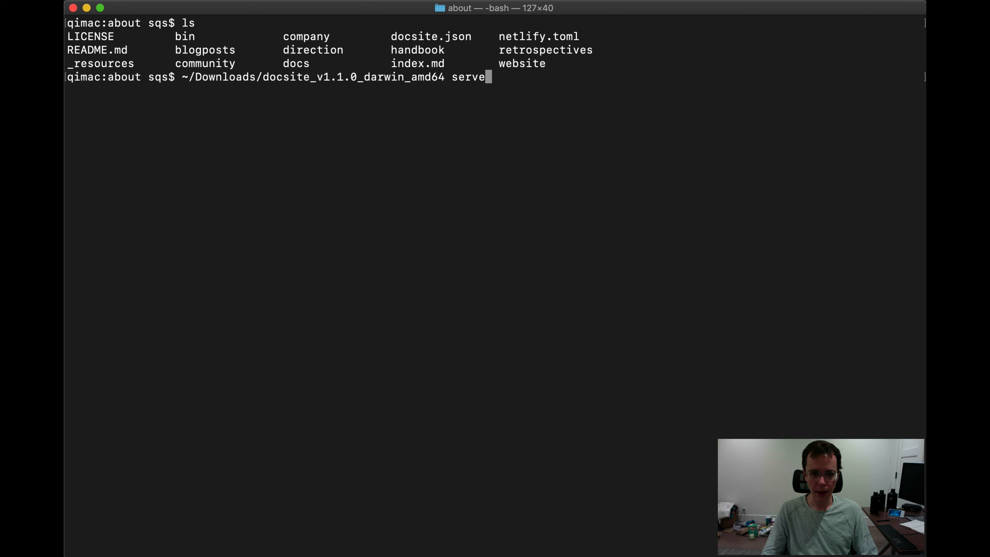
key(Return)
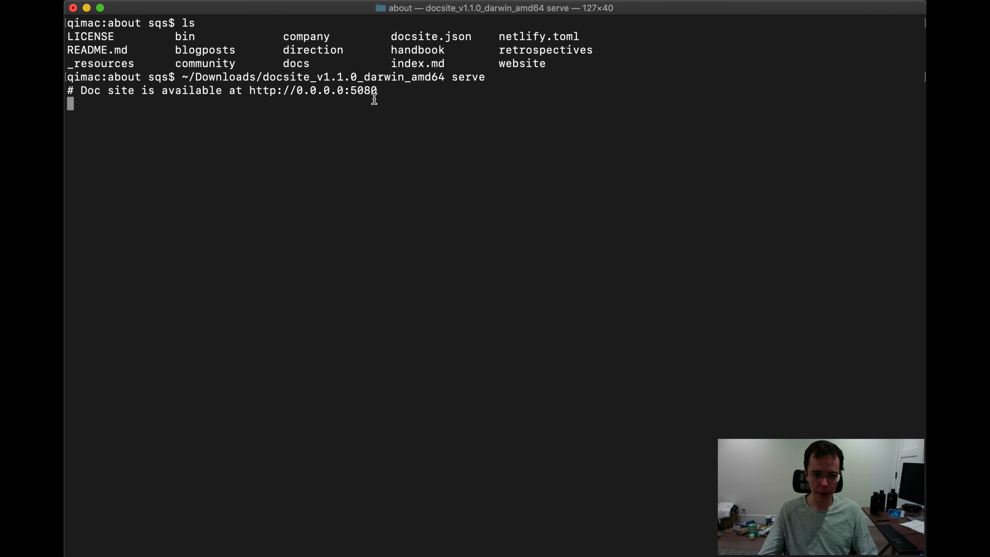
drag(378, 91, 251, 90)
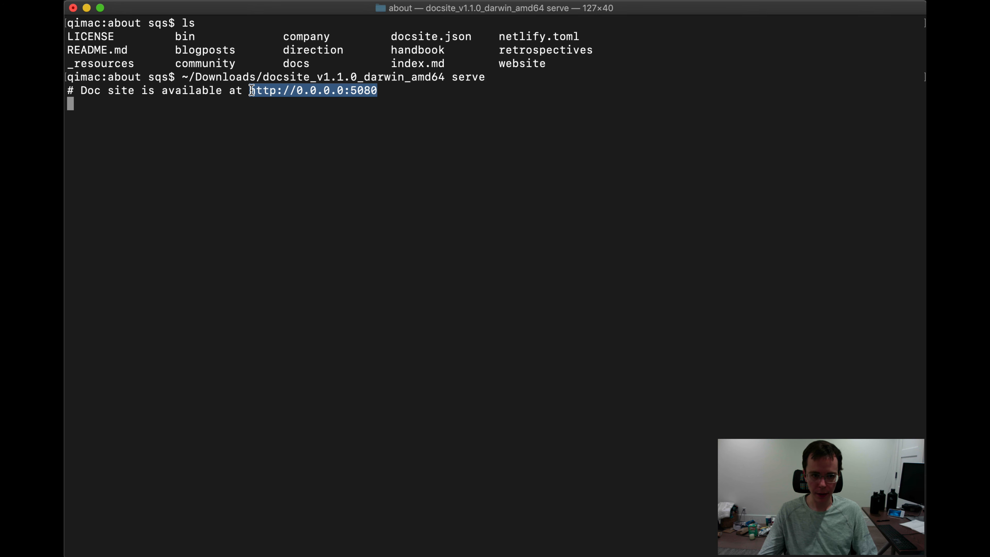
key(super+c)
key(super+Tab)
key(super+t)
key(super+v)
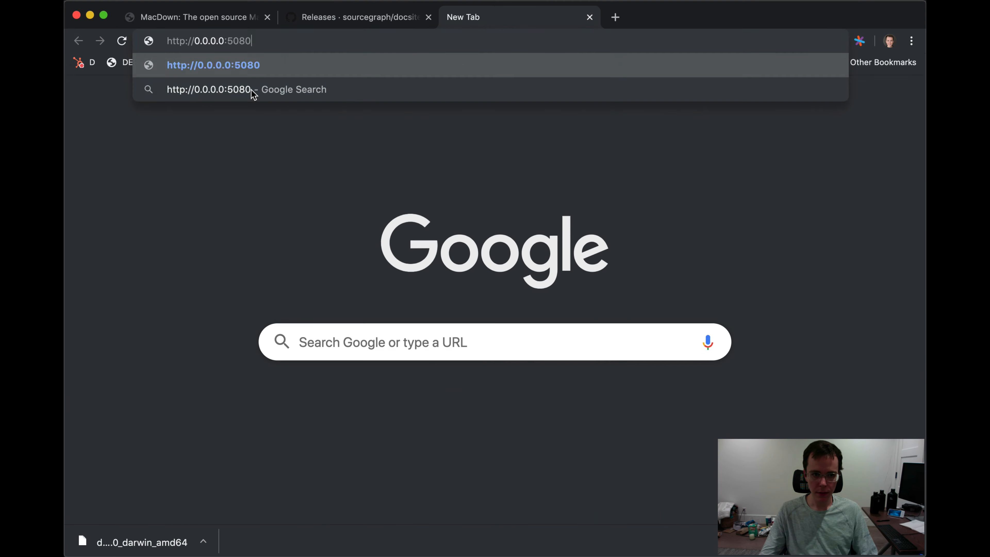
key(Return)
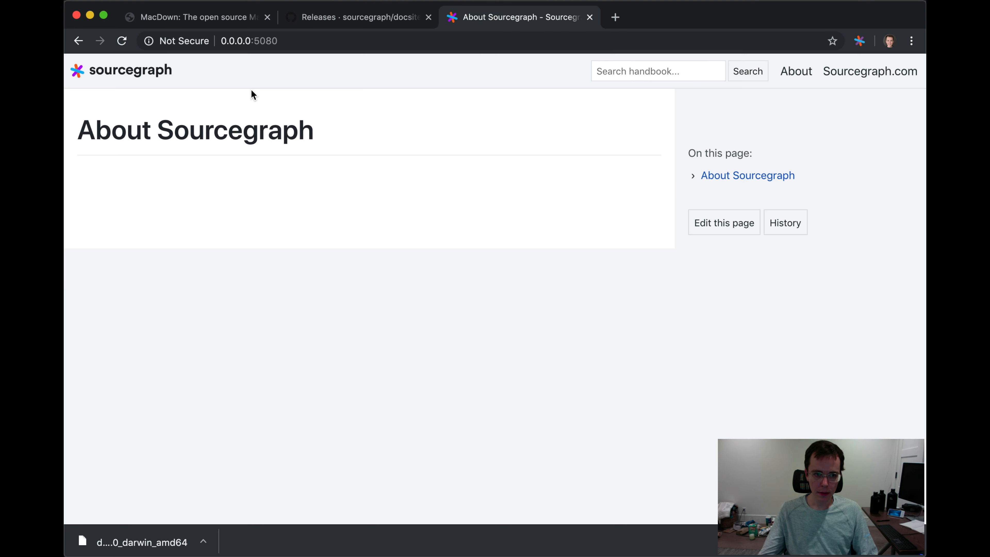
Step: Go to the local site's /handbook page and look over its sections
click(302, 40)
click(322, 41)
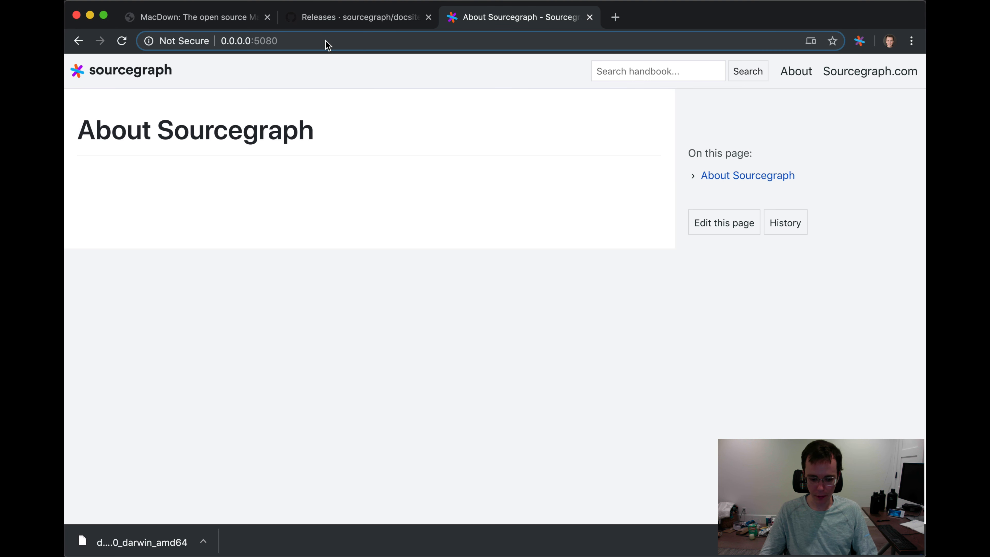
text(/handbook)
key(Return)
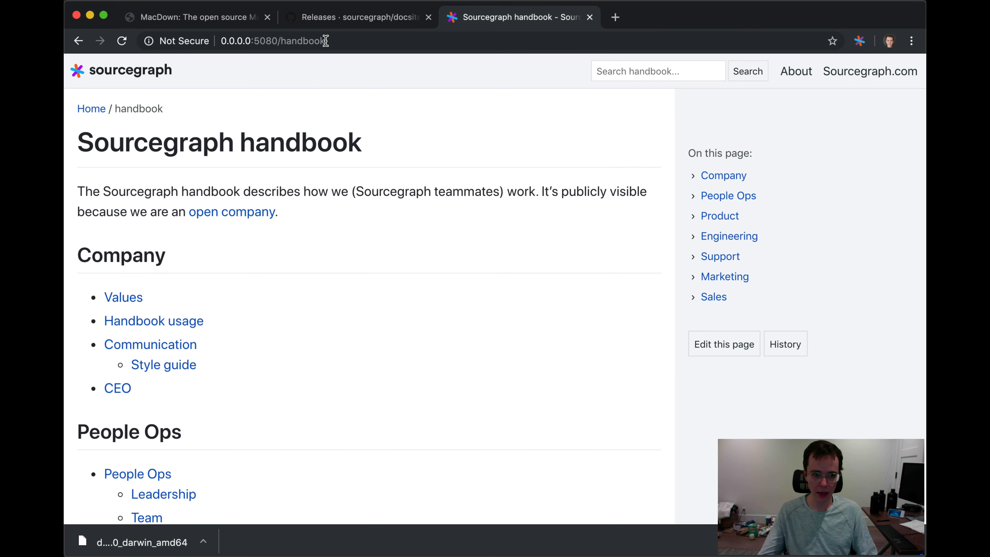
scroll(342, 316, down, 1)
scroll(341, 311, down, 3)
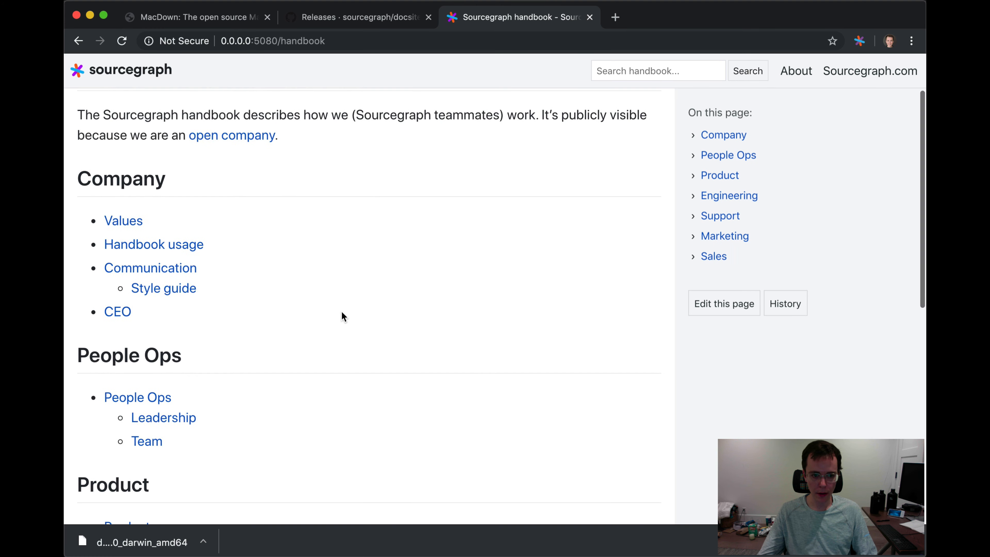
scroll(323, 315, up, 5)
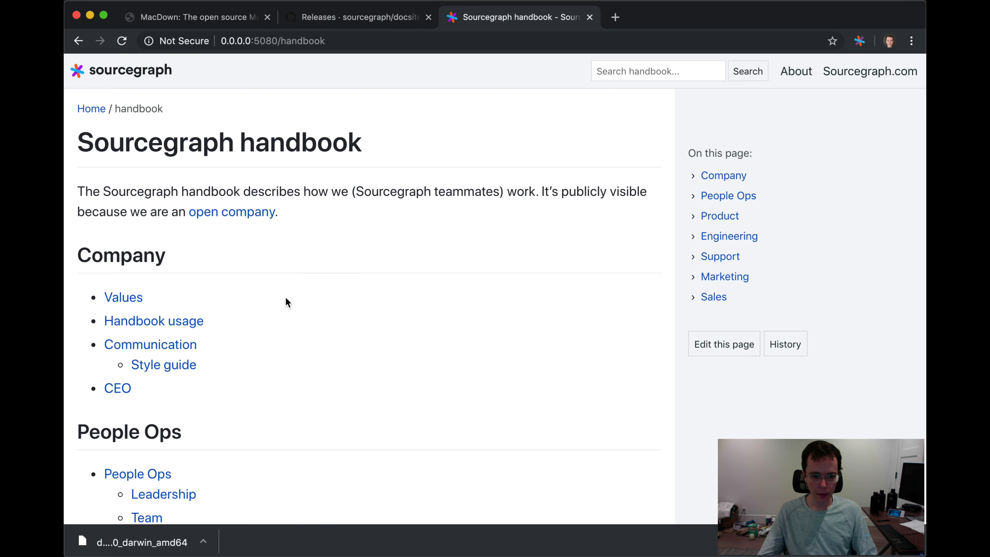
Step: Find the Team link under People Ops on the local handbook page and open it
scroll(285, 297, down, 1)
scroll(285, 304, down, 5)
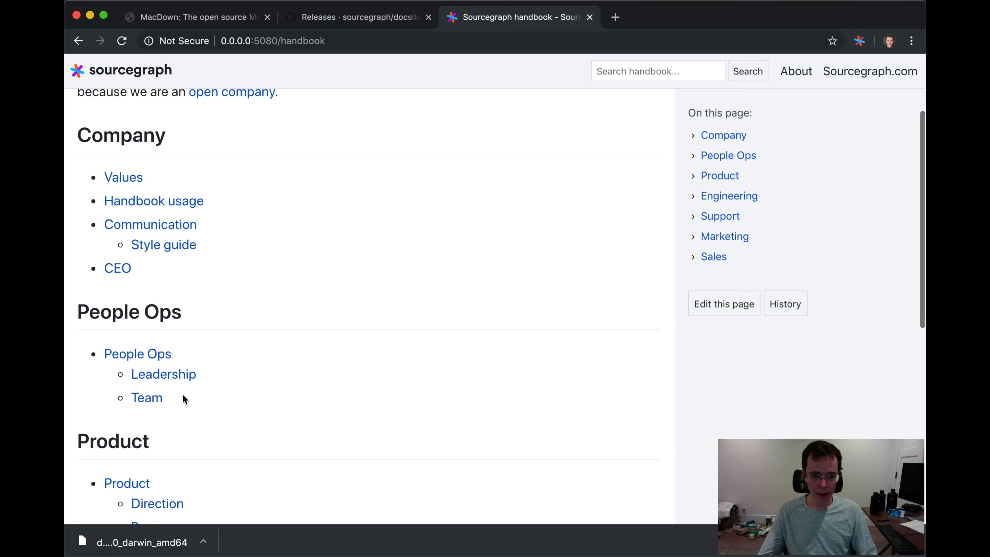
drag(183, 395, 130, 397)
click(178, 402)
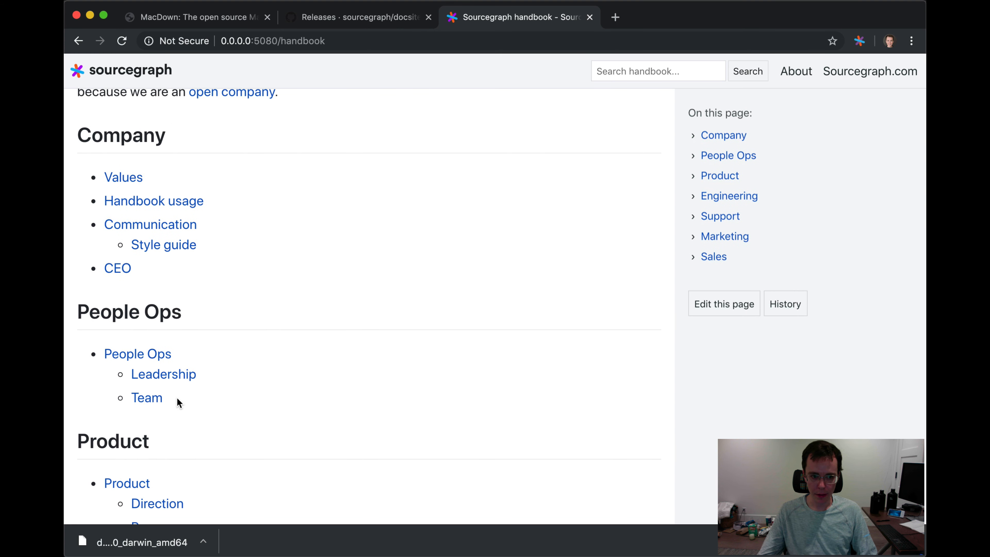
click(149, 400)
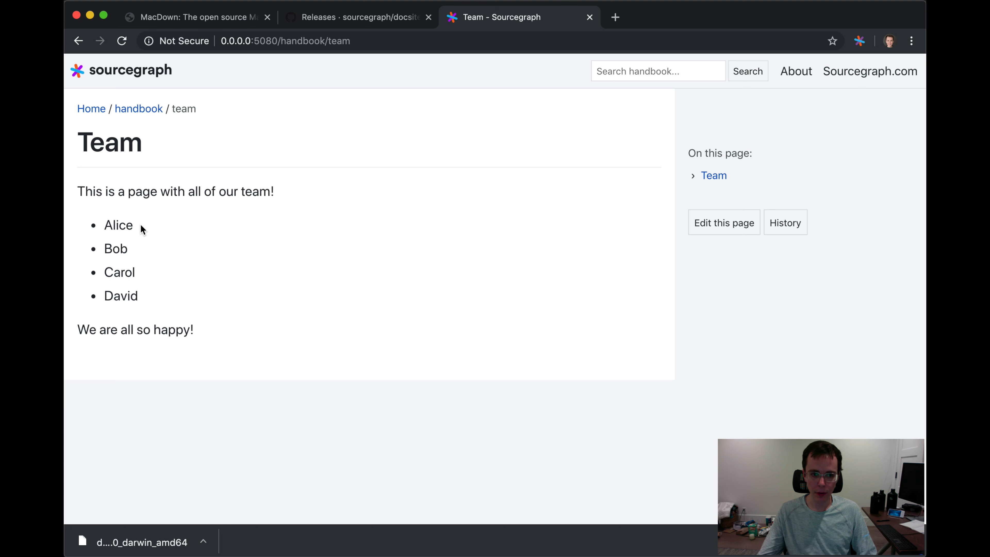
Step: Search the local handbook for "team" and open the Team page from the results
click(638, 70)
text(team)
key(Return)
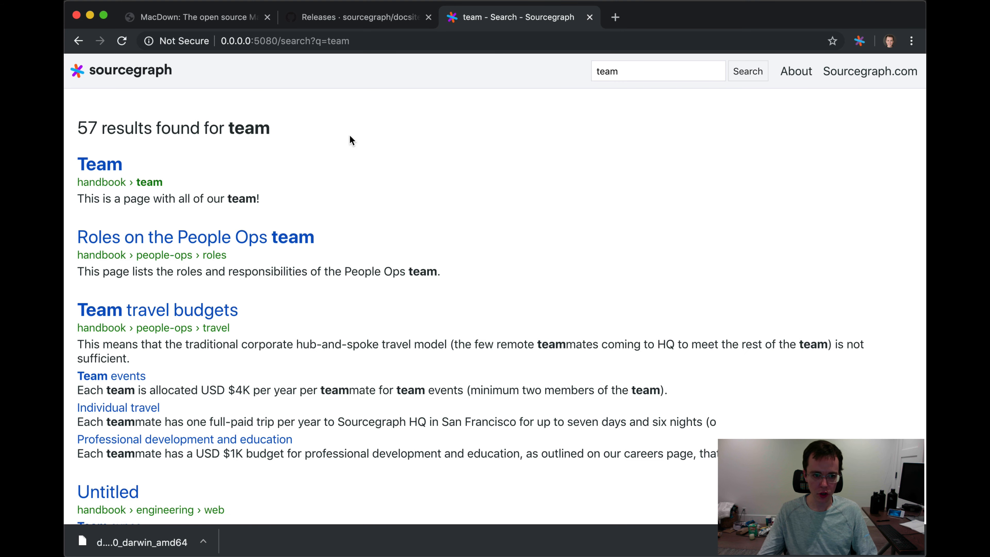
click(98, 167)
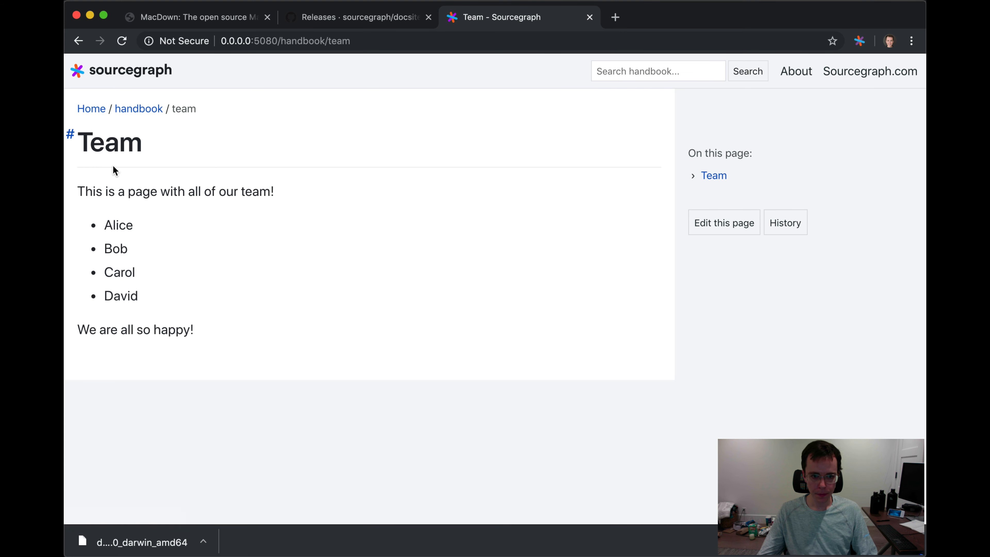